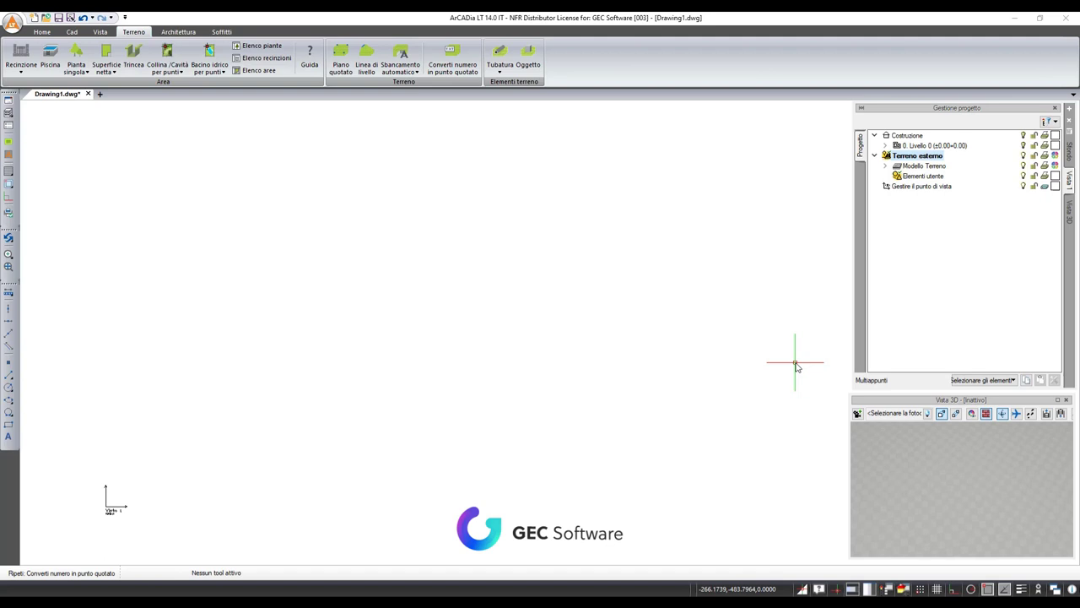
Show the Architettura tools and drop down the Muro continuo wall-type list
left_click(163, 33)
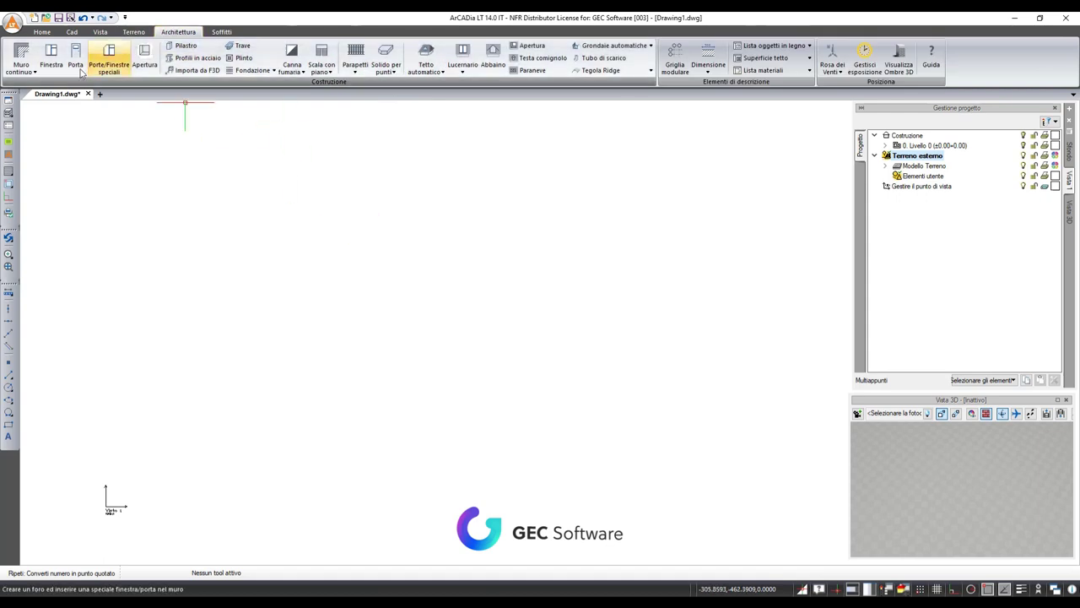
left_click(34, 74)
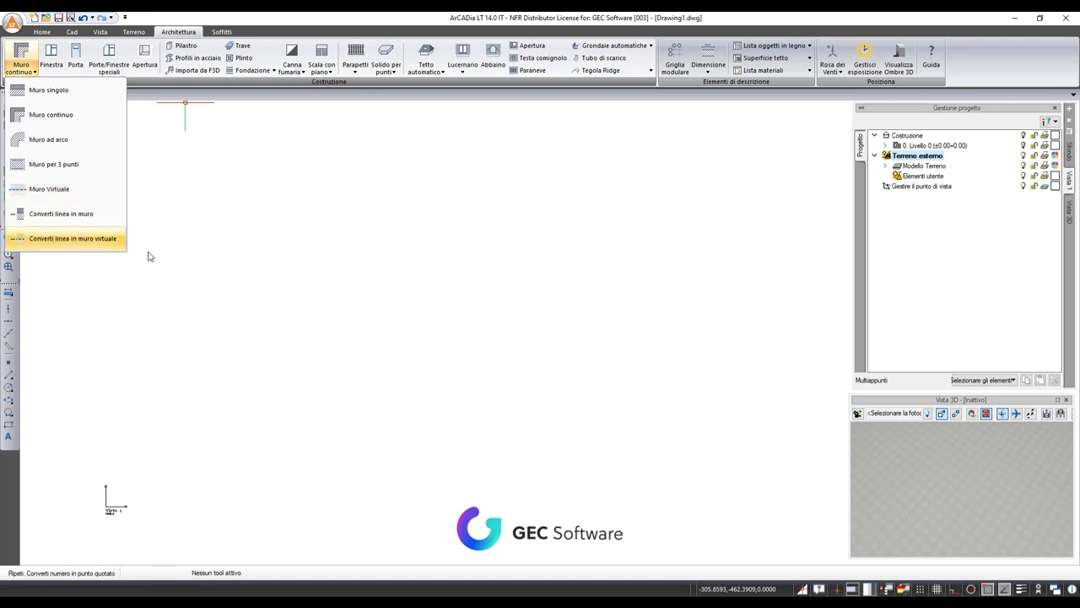
Pick Muro singolo and open its properties, showing the 25.00 cm brick layer
left_click(58, 94)
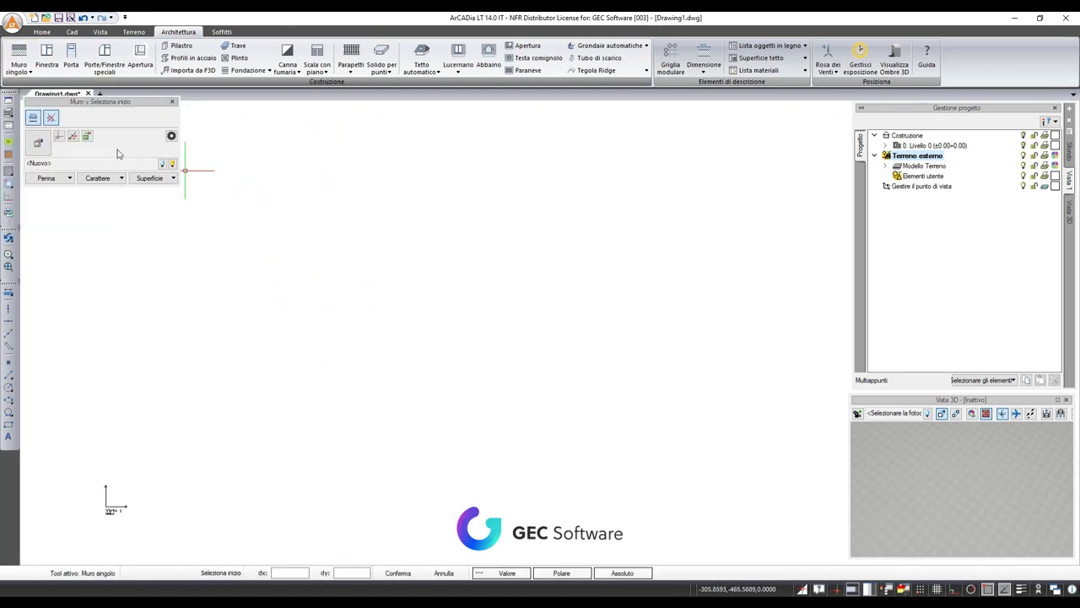
left_click(39, 145)
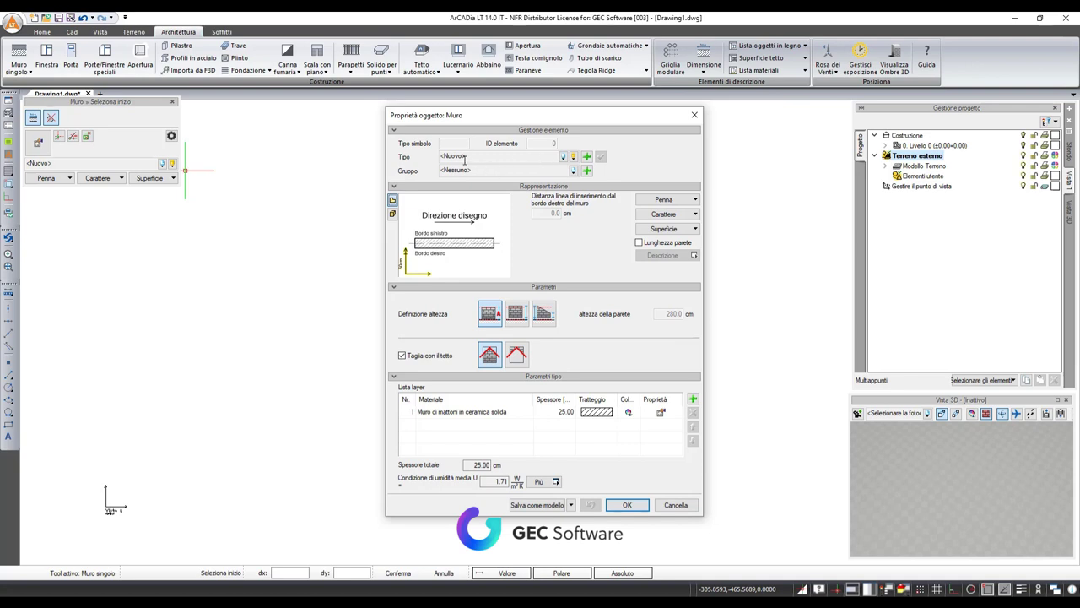
left_click(587, 169)
left_click(685, 198)
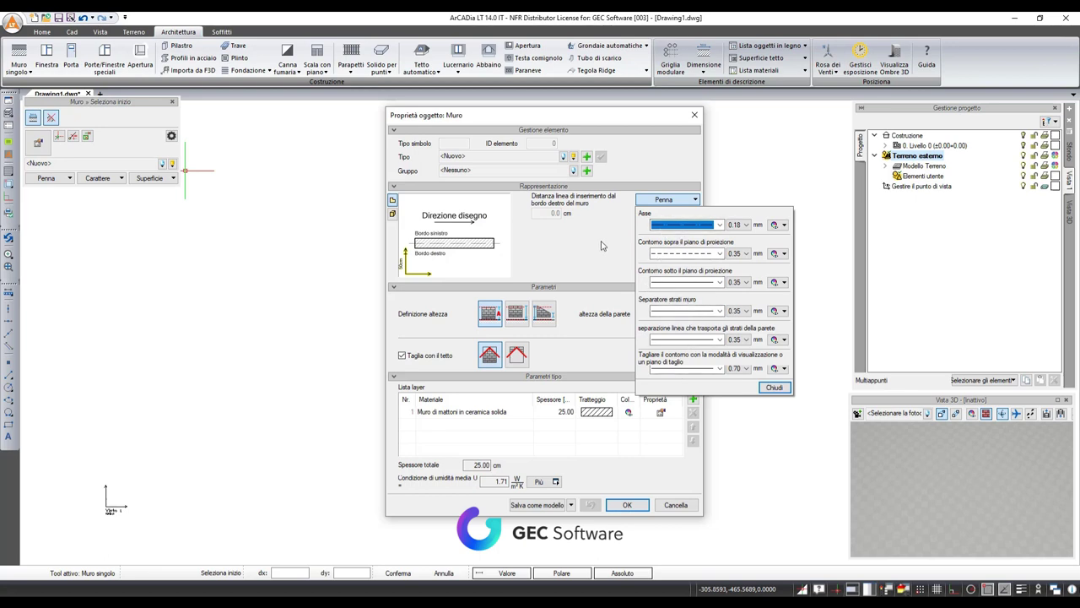
left_click(667, 214)
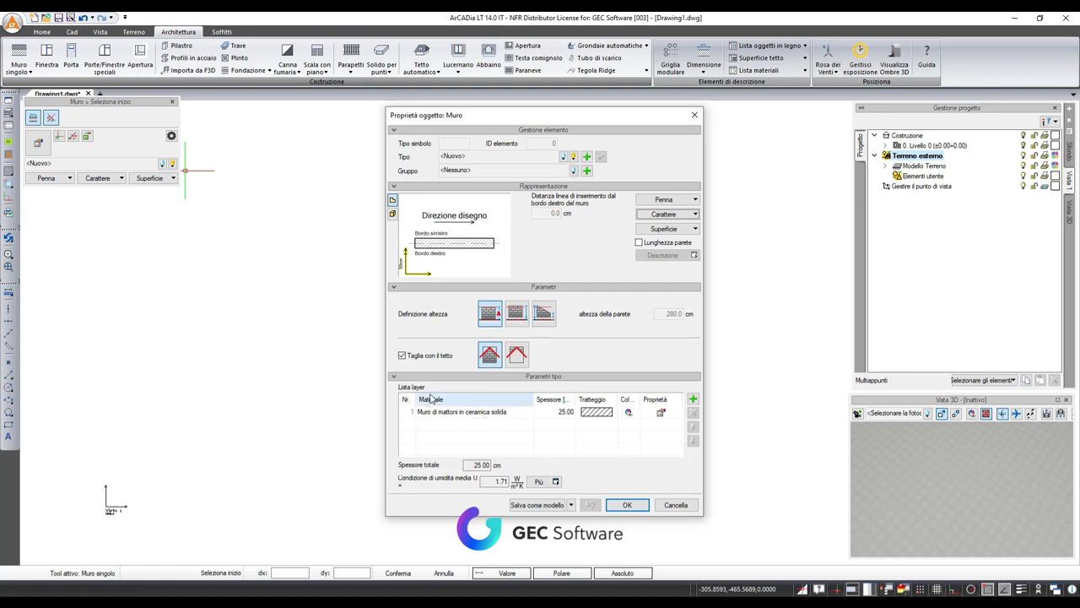
left_click(403, 204)
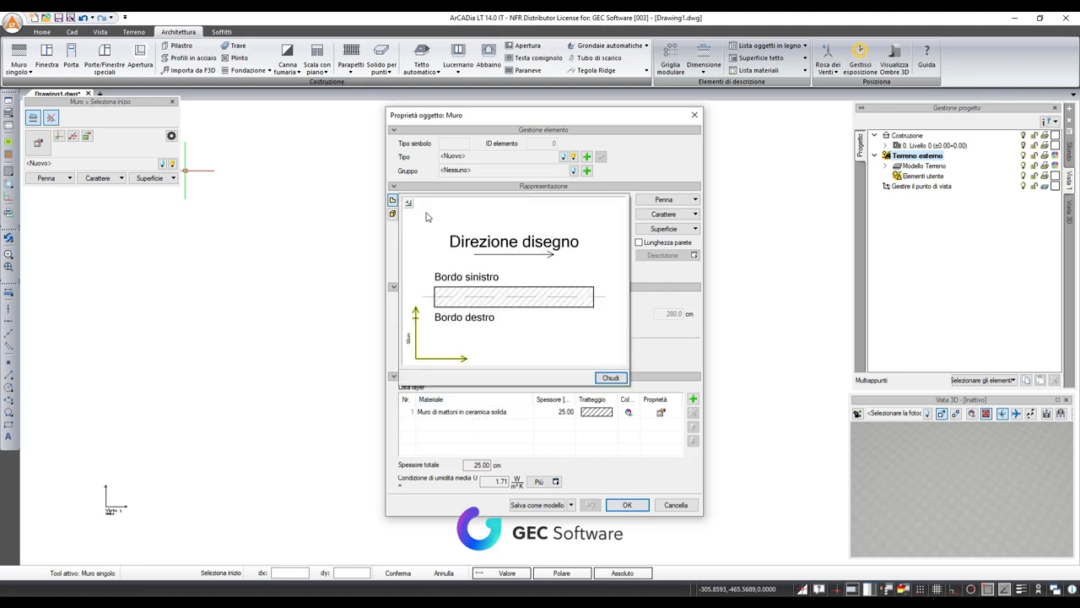
left_click(688, 344)
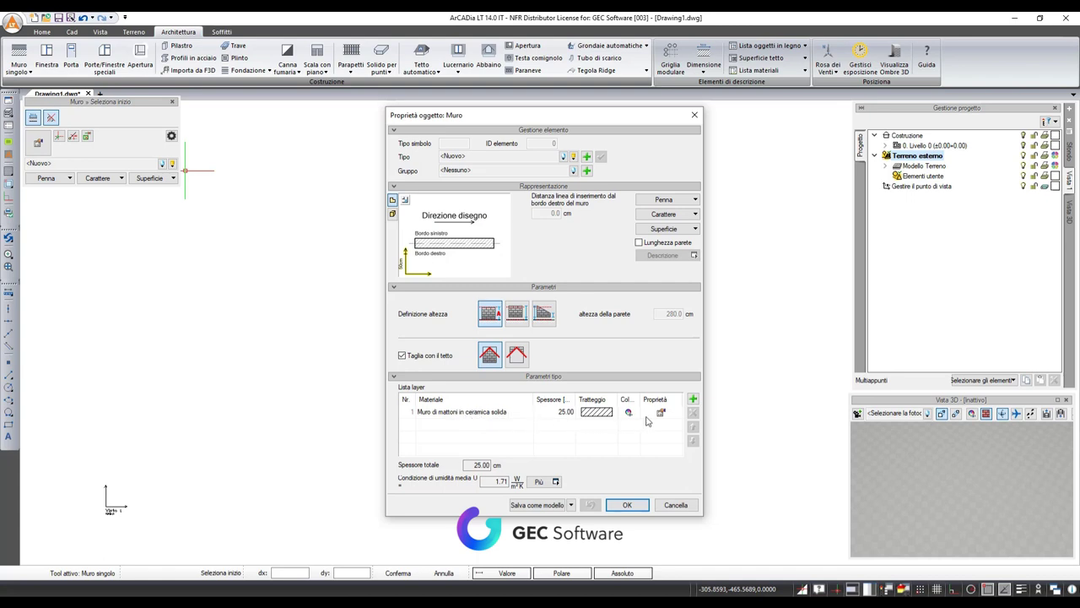
Try adding an insulation layer, browse its materials, then discard the new layer
left_click(694, 400)
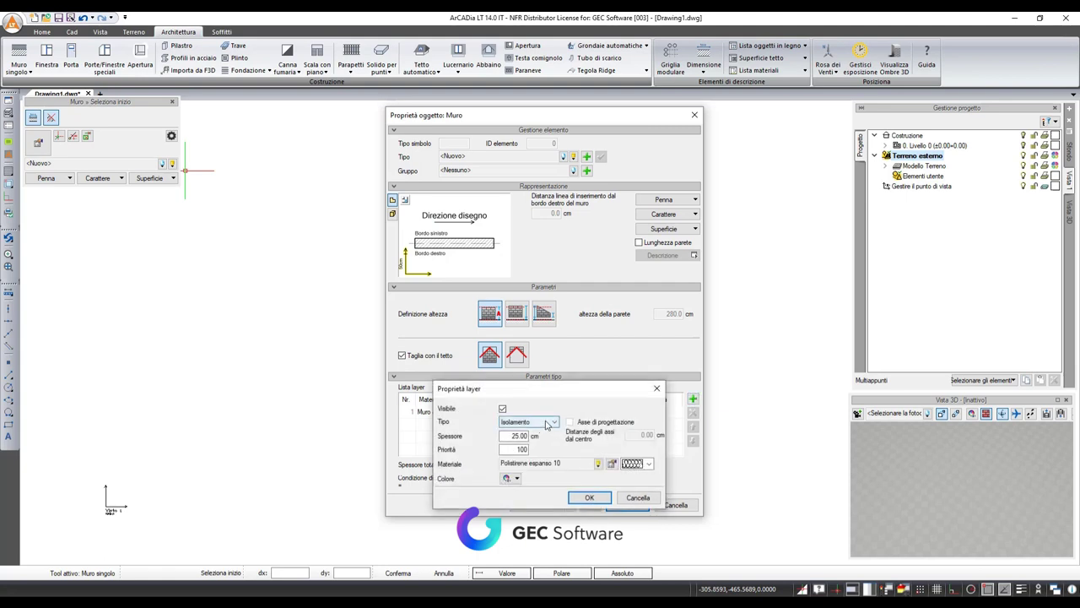
left_click(545, 423)
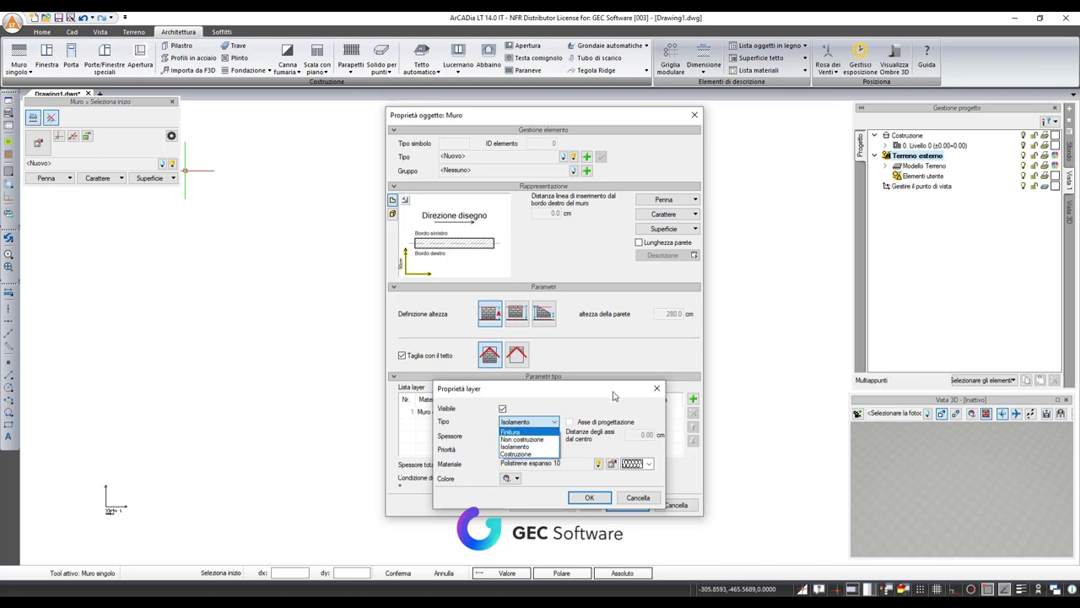
left_click(591, 409)
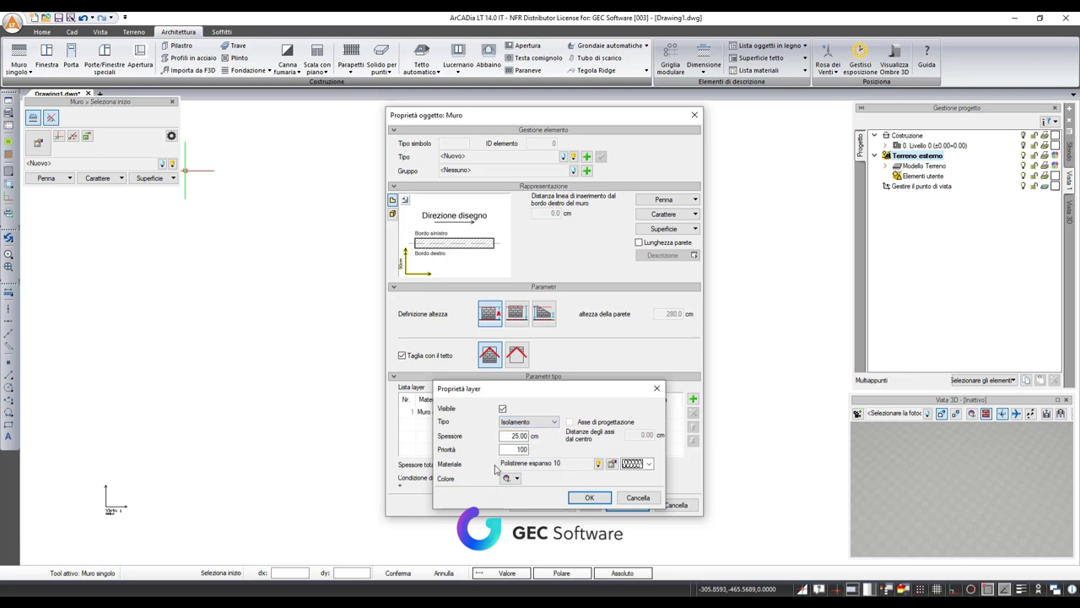
left_click(598, 463)
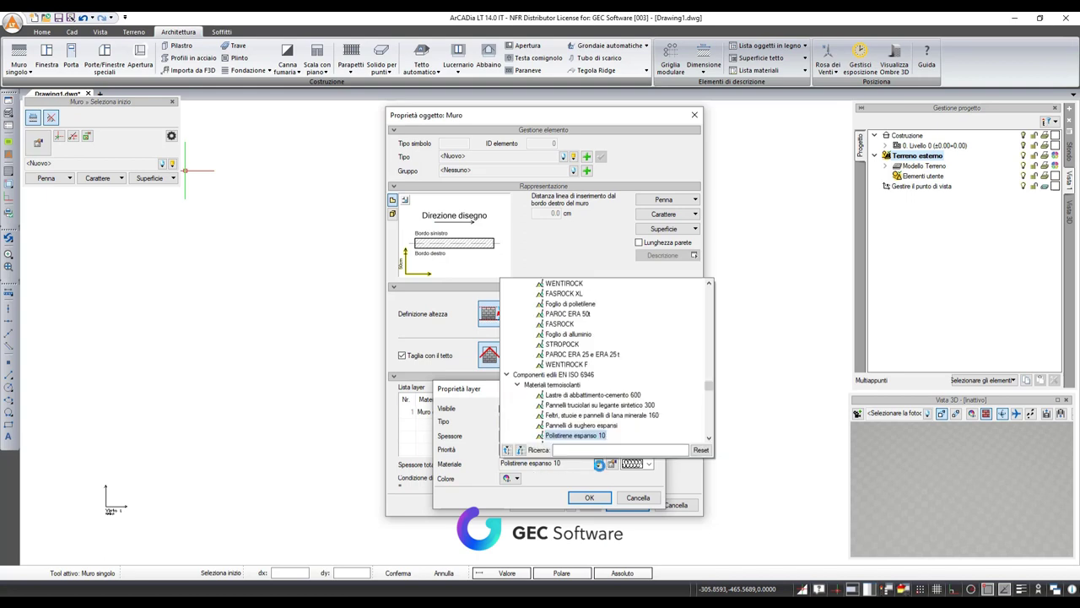
scroll(596, 371, "up", 3)
scroll(596, 354, "up", 3)
scroll(598, 329, "up", 3)
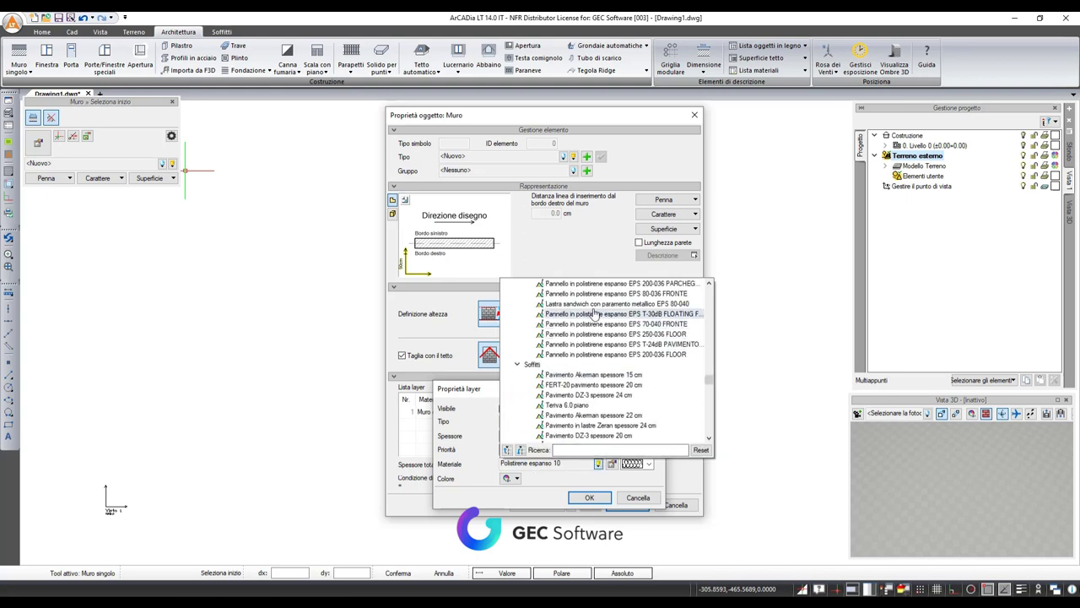
scroll(598, 304, "up", 3)
scroll(599, 321, "down", 2)
scroll(596, 371, "down", 2)
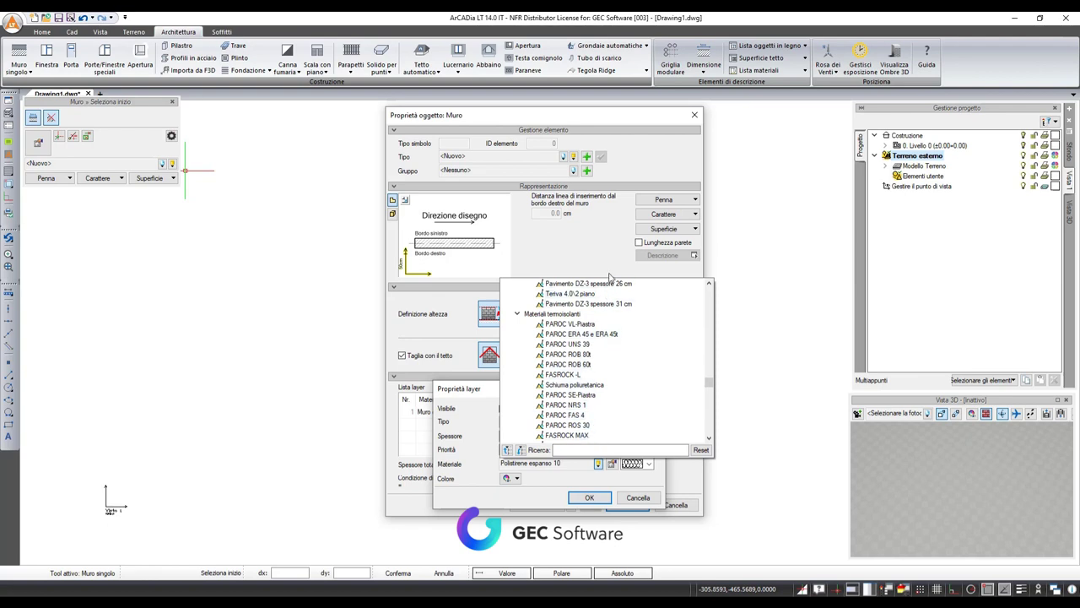
scroll(600, 338, "down", 2)
scroll(600, 386, "down", 2)
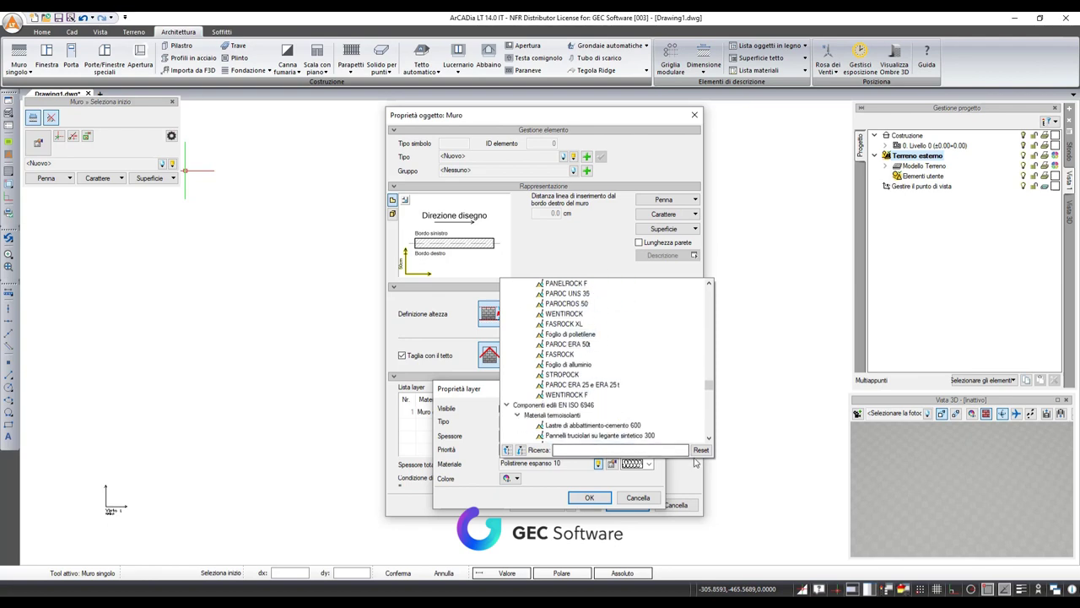
left_click(638, 497)
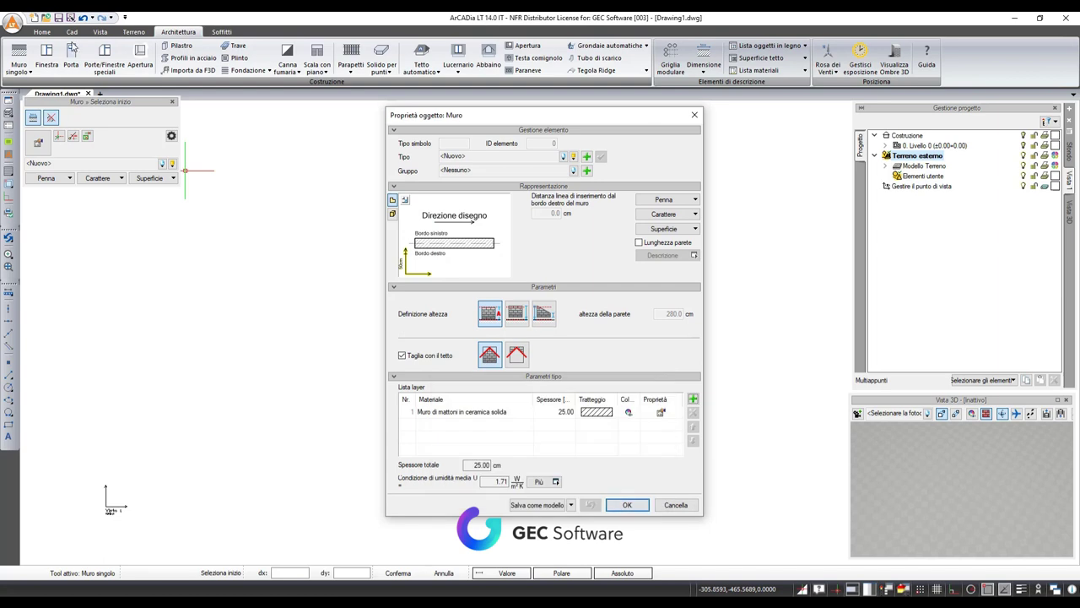
Close the wall properties and open the Materiali library from the Home tab
left_click(679, 506)
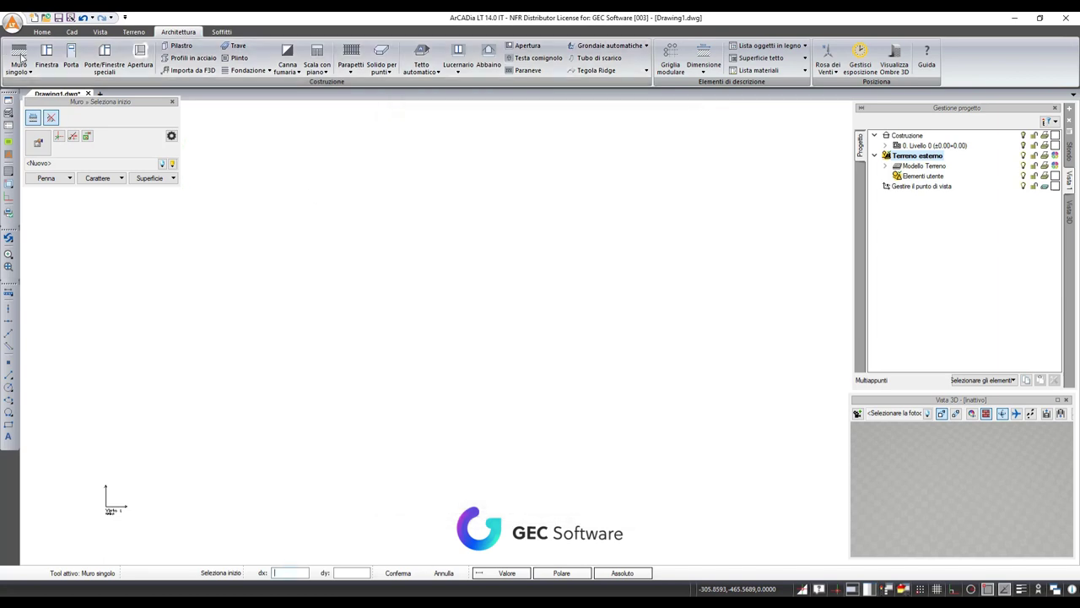
left_click(52, 34)
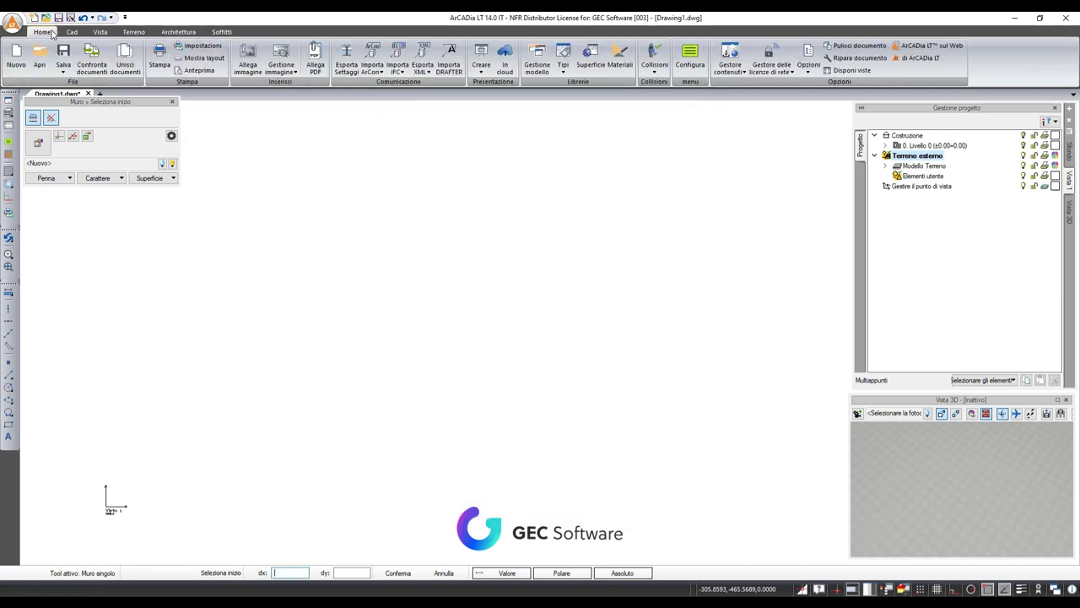
left_click(619, 65)
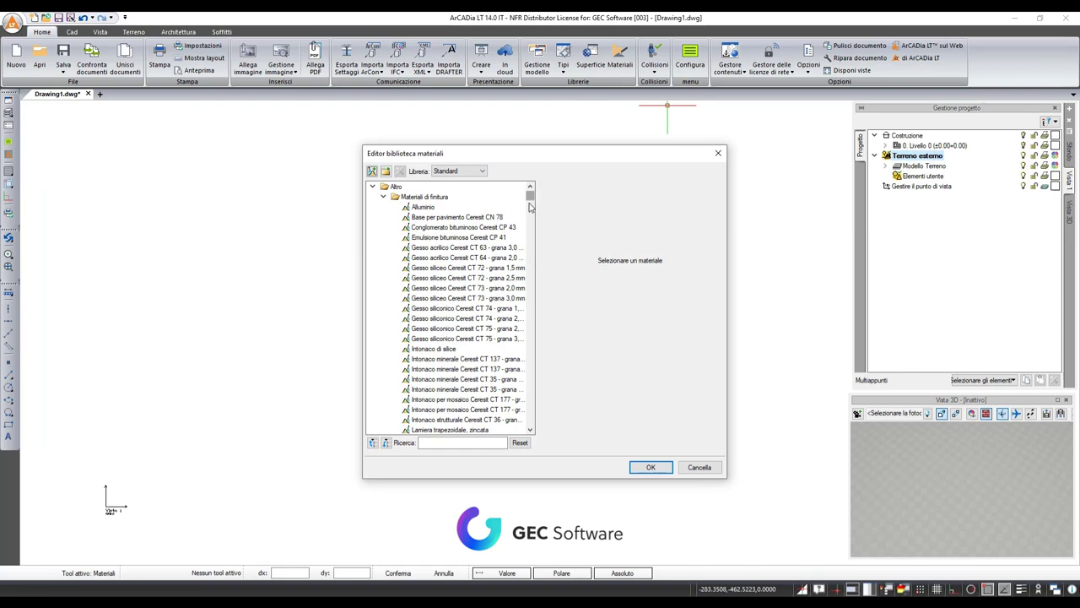
Browse to the EPS 200 polystyrene panel, then close the library unchanged
mouse_move(530, 197)
left_mouse_down()
mouse_move(549, 410)
mouse_move(519, 232)
left_mouse_up()
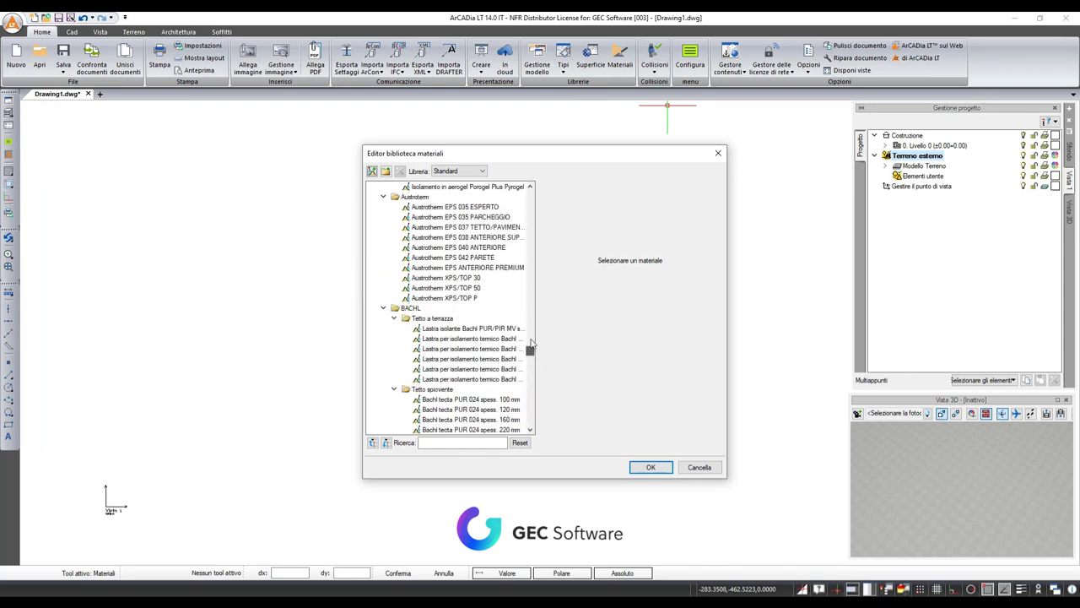
scroll(519, 232, "up", 6)
left_click(443, 258)
left_click(445, 298)
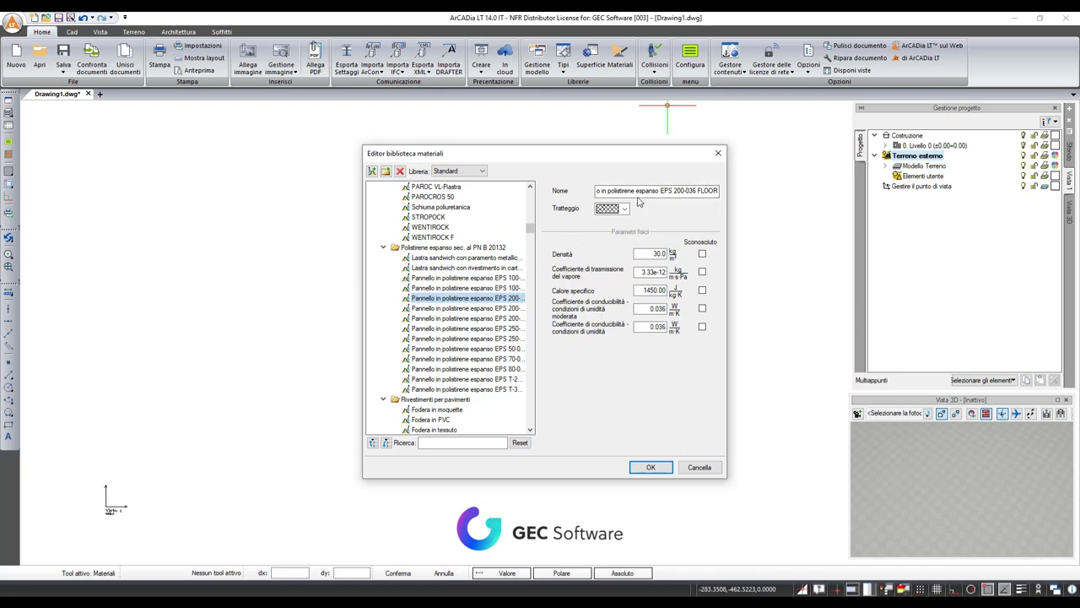
left_click(698, 467)
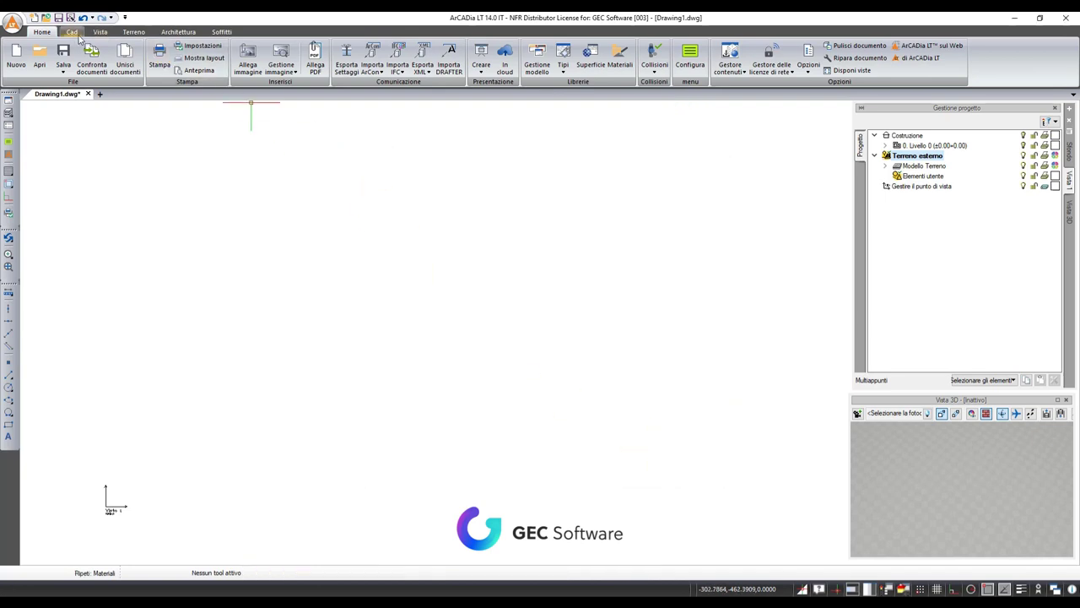
Restart Muro singolo on Architettura and open its wall properties
left_click(182, 32)
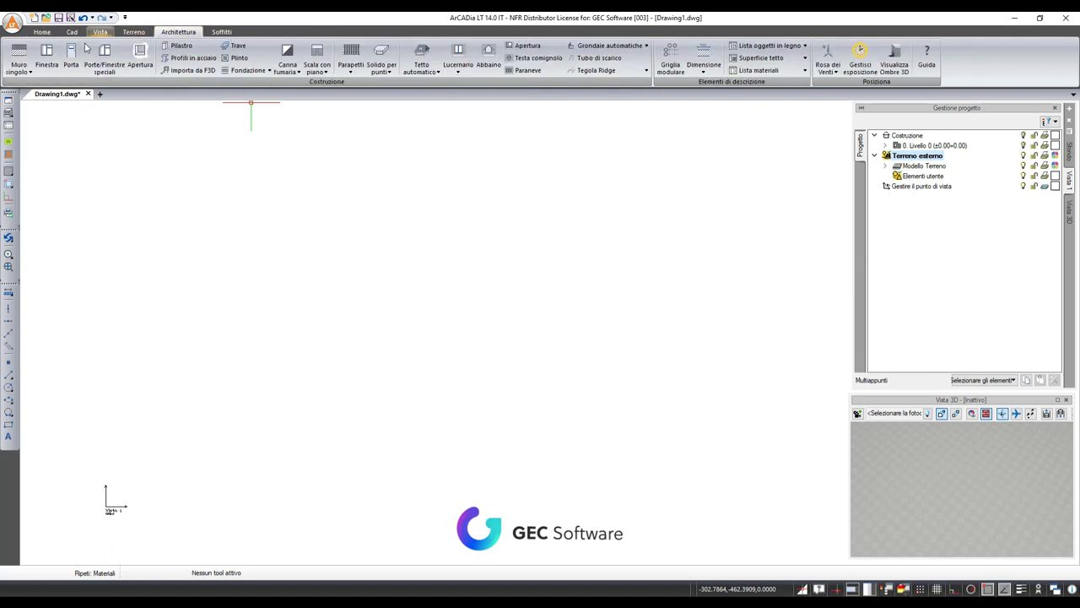
left_click(19, 54)
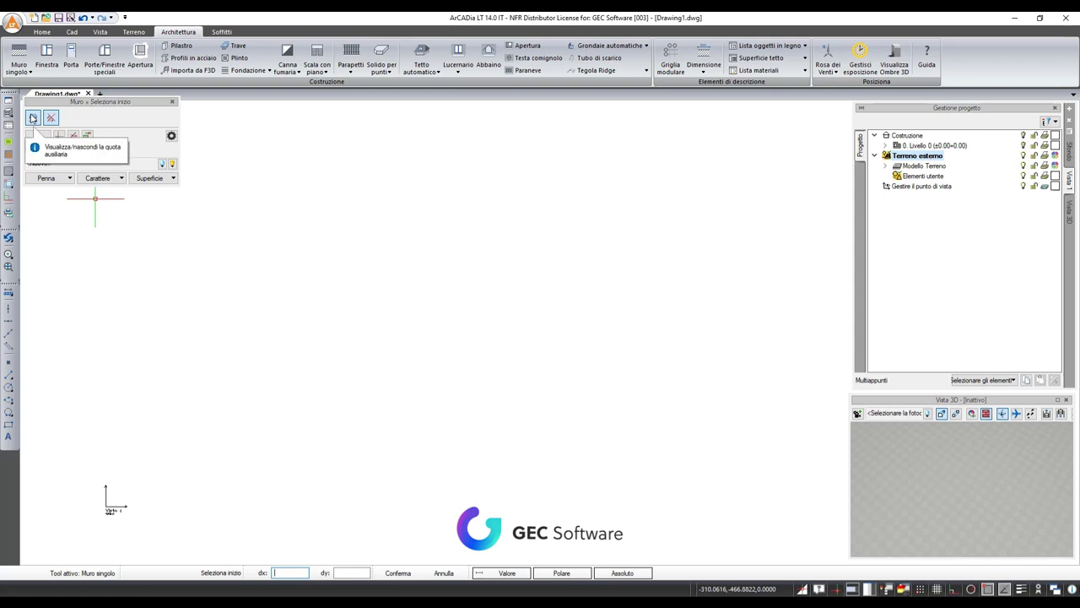
left_click(36, 142)
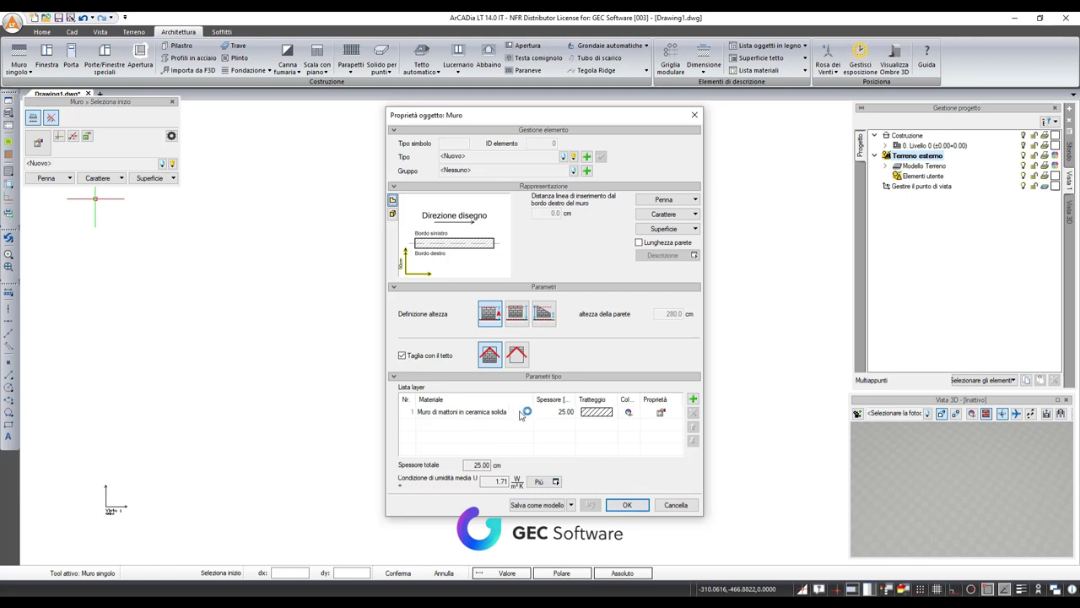
Set the brick layer's Spessore to 15 cm
left_click(520, 412)
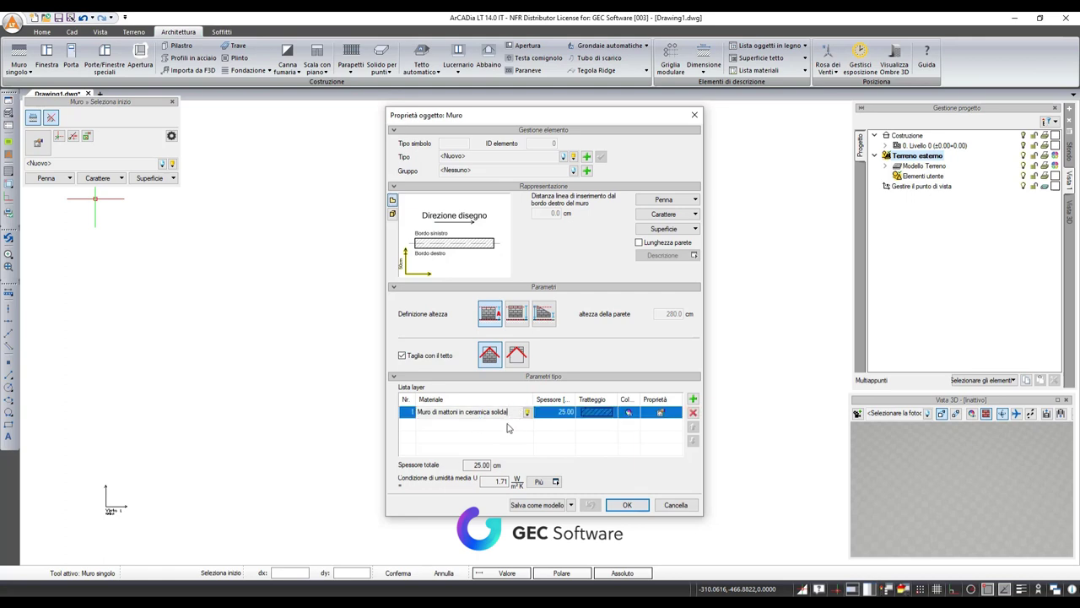
left_click(442, 411)
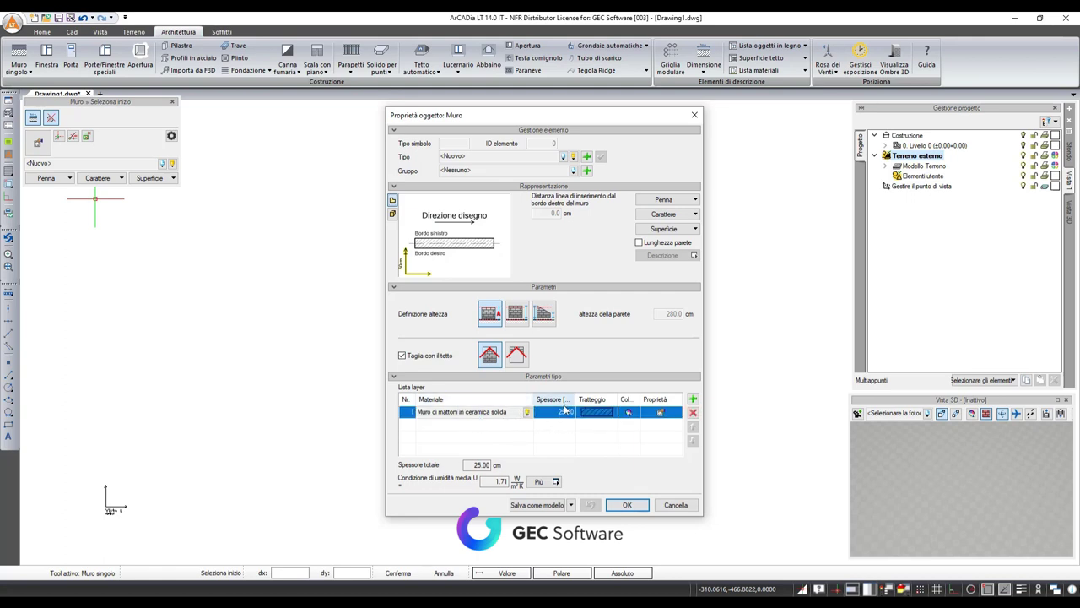
left_click(660, 413)
left_click(661, 413)
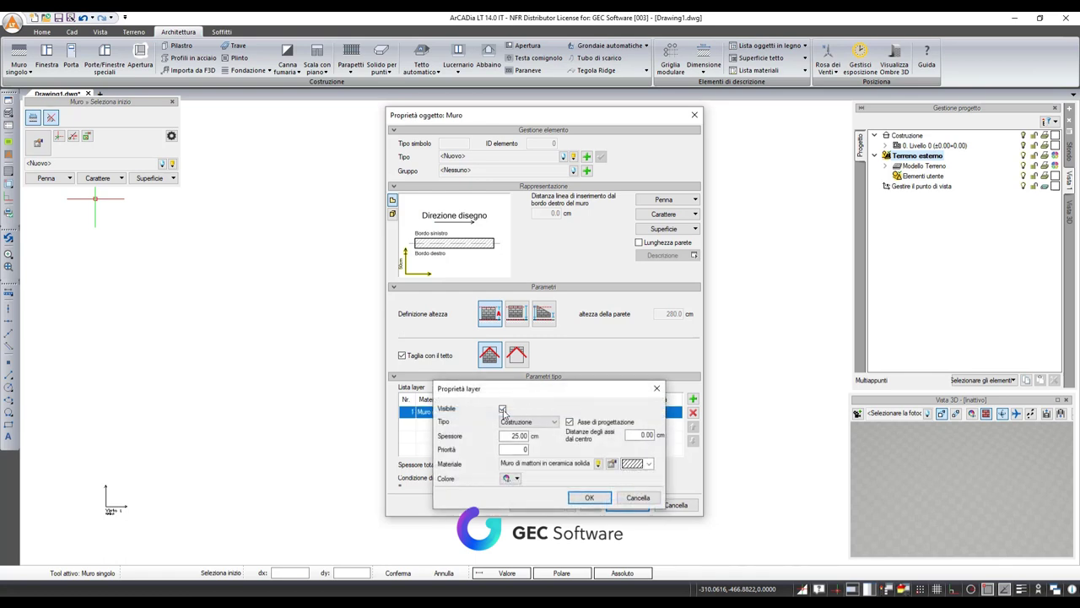
left_click(513, 436)
left_click(513, 435)
type("5")
left_click(589, 496)
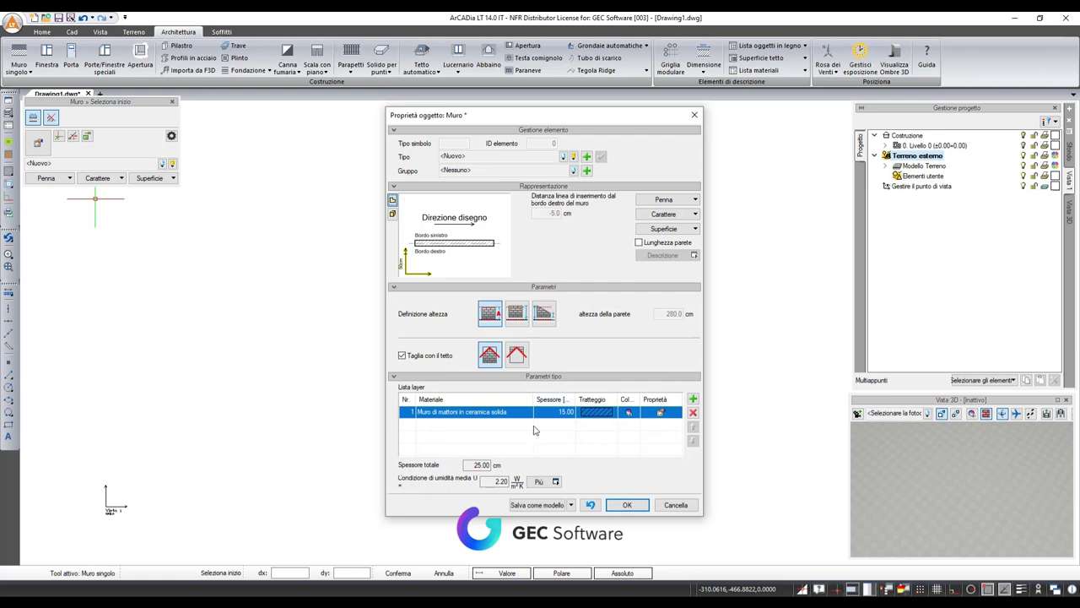
Add a 5 cm Isolamento layer of Polistirene espanso 10 after the brick layer
left_click(693, 398)
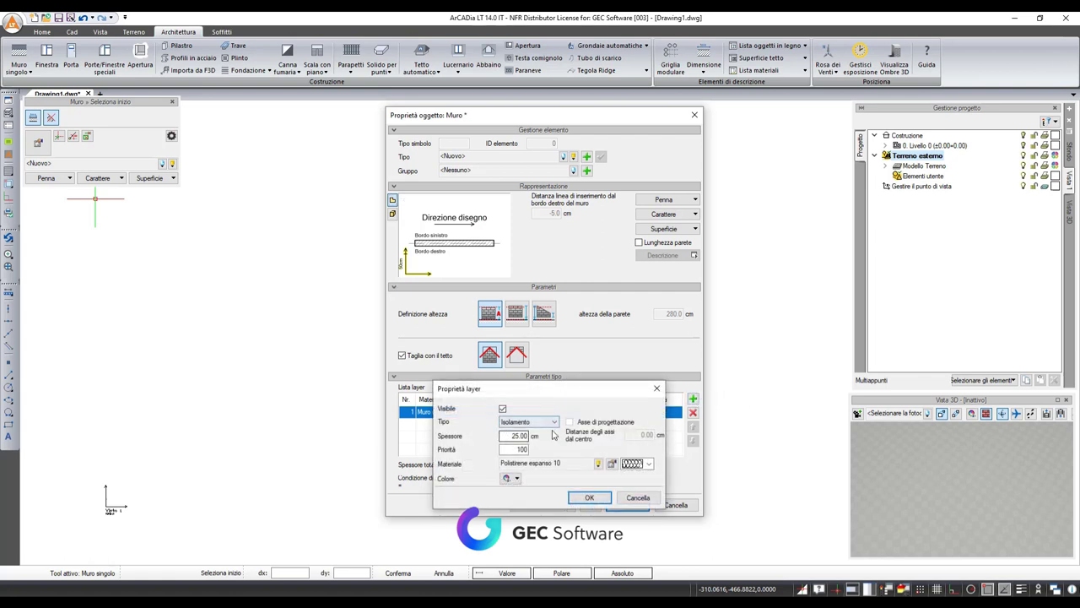
left_click(554, 423)
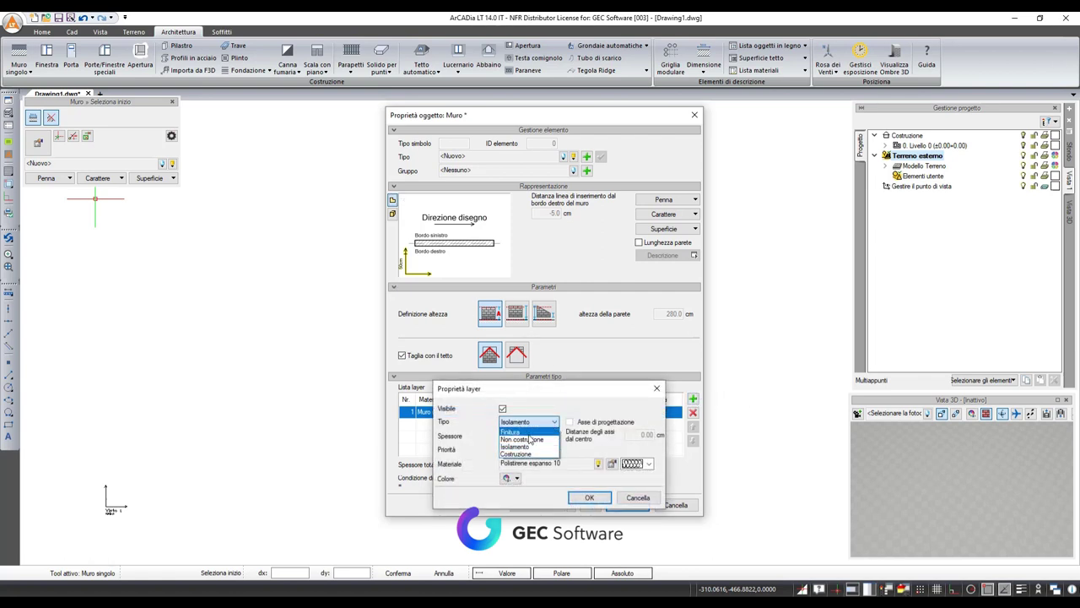
left_click(528, 447)
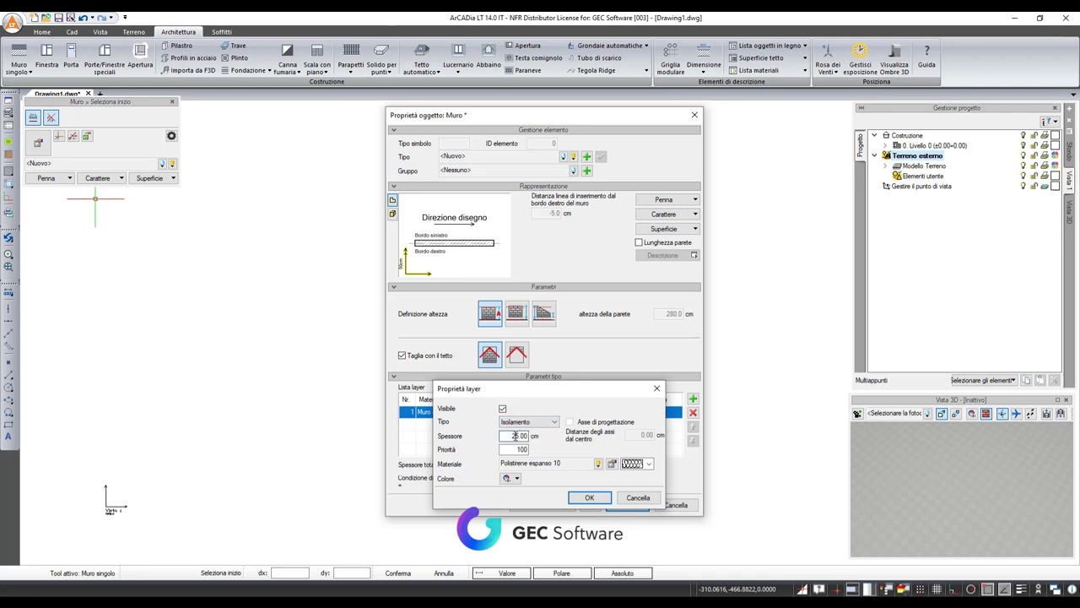
type("5")
left_click(593, 500)
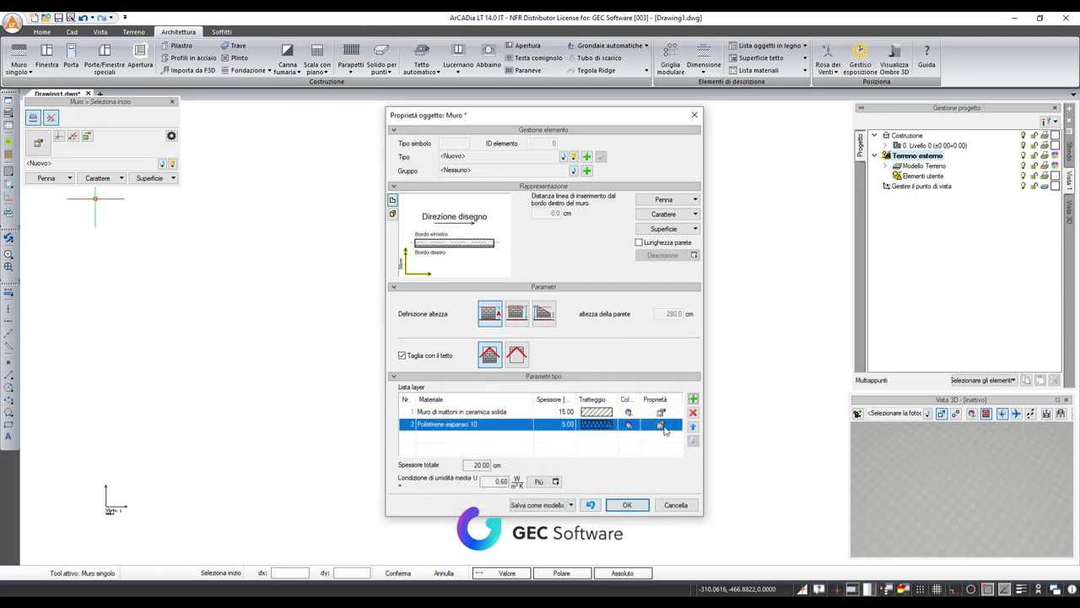
left_click(662, 426)
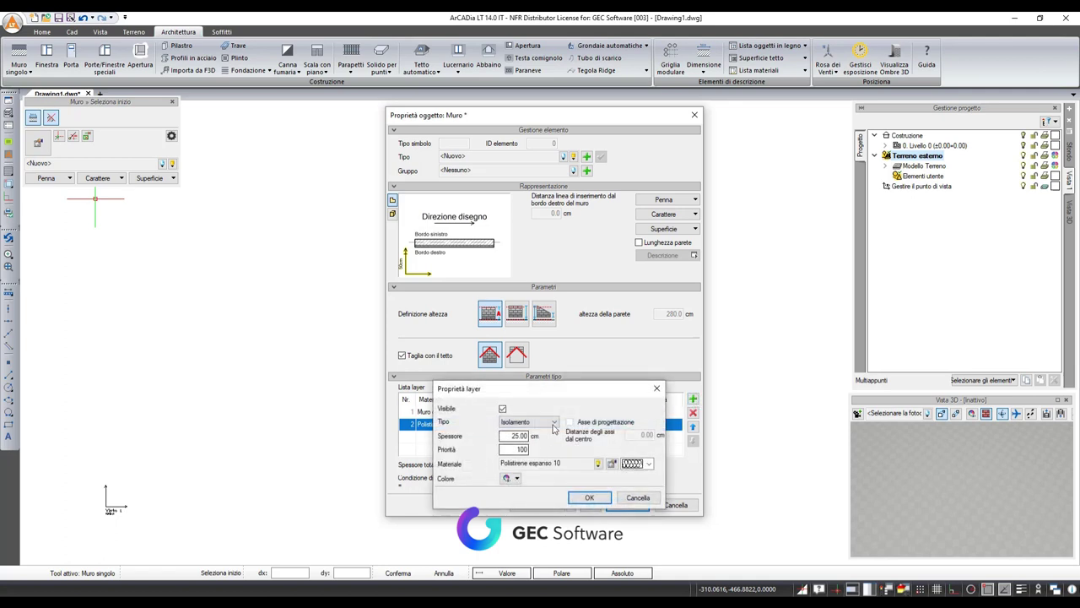
Make the third layer a Finitura of Intonaco strutturale Ceresit CT 36, 5 cm thick
left_click(552, 426)
left_click(518, 436)
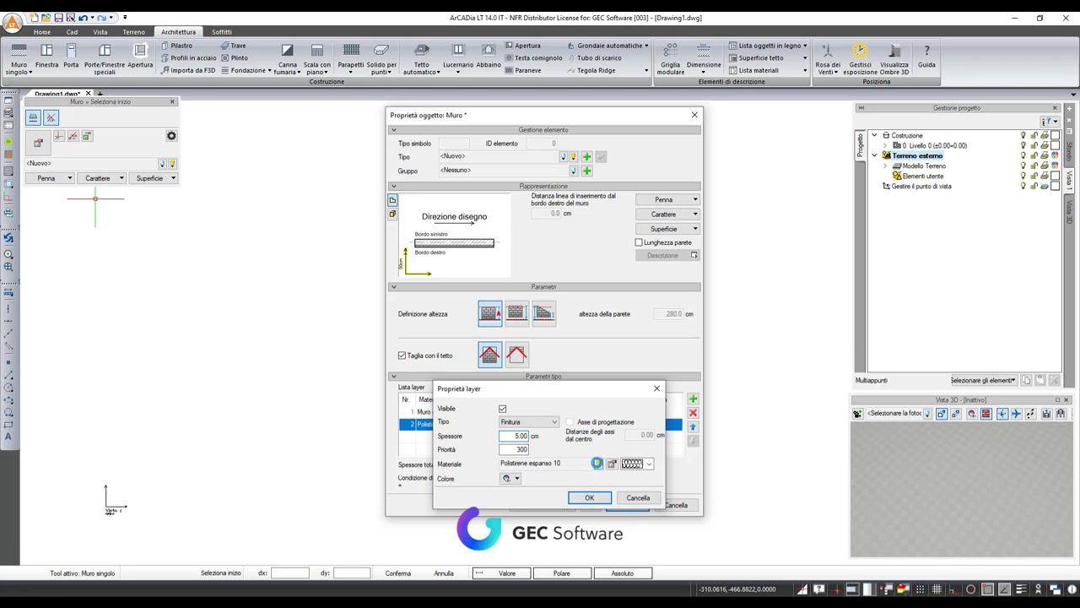
left_click(596, 463)
type("finitur")
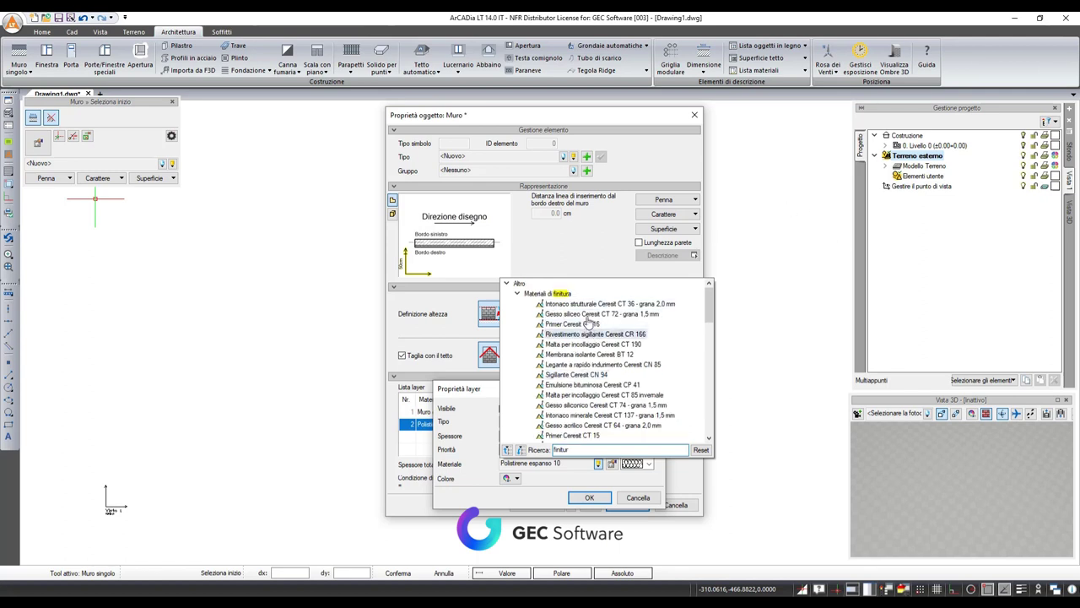
left_click(580, 304)
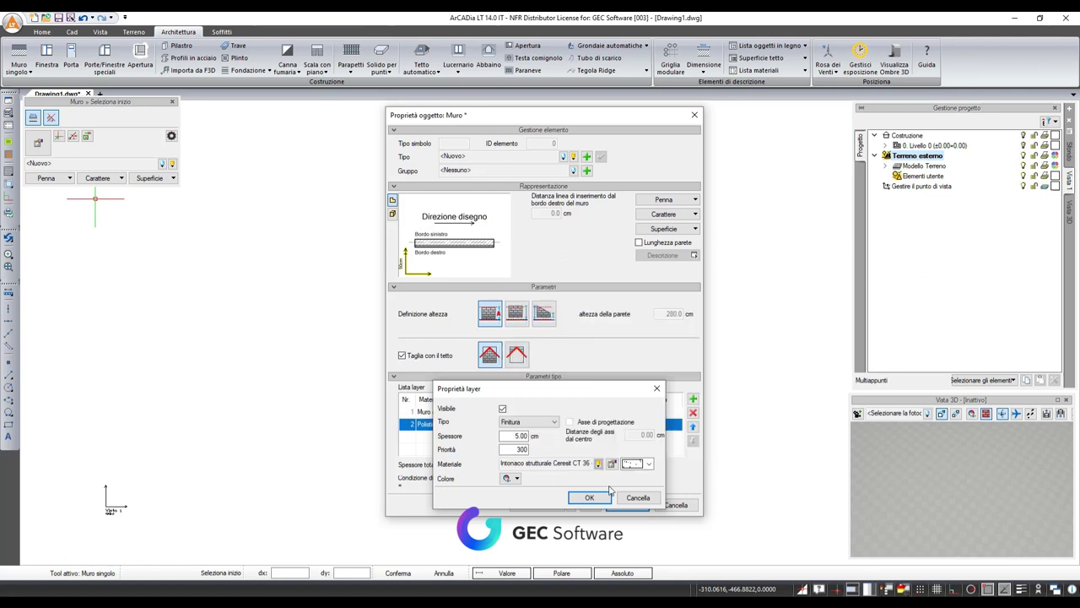
left_click(590, 498)
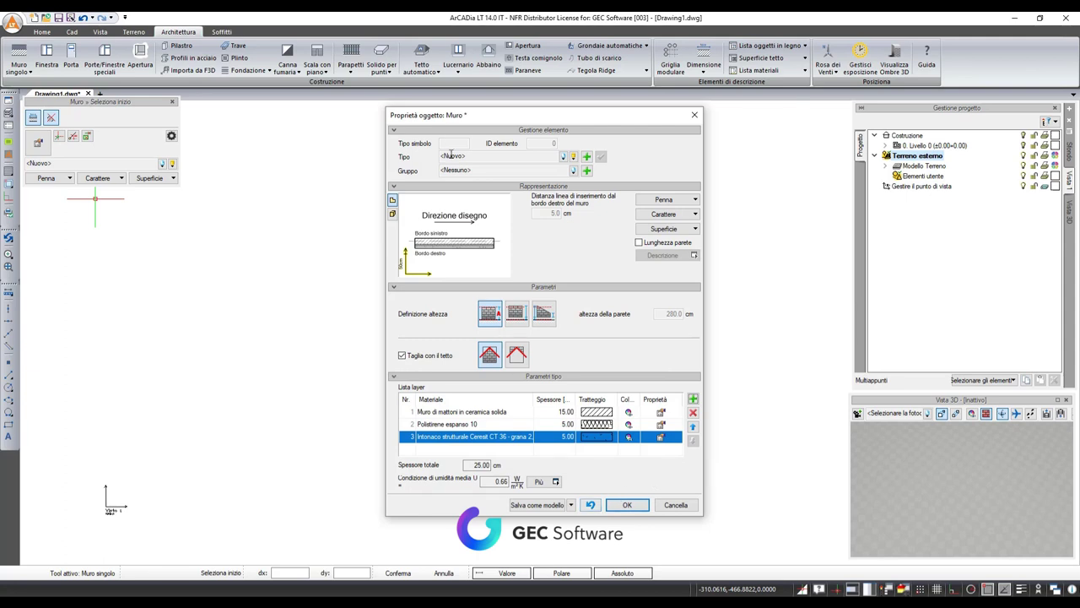
Close the enlarged layer preview and accept the wall settings
left_click(425, 243)
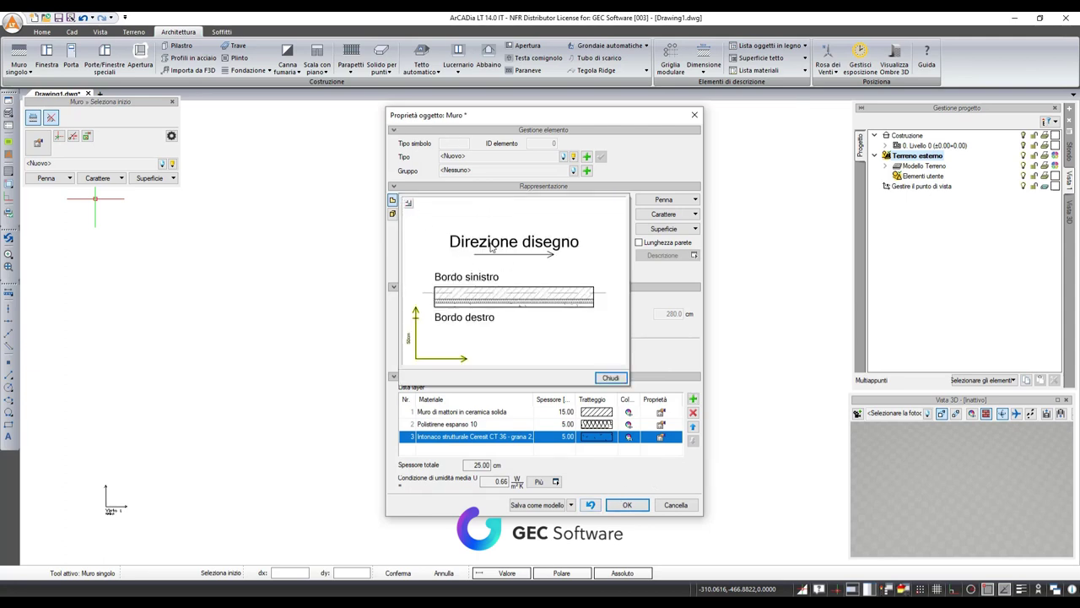
left_click(611, 378)
left_click(627, 505)
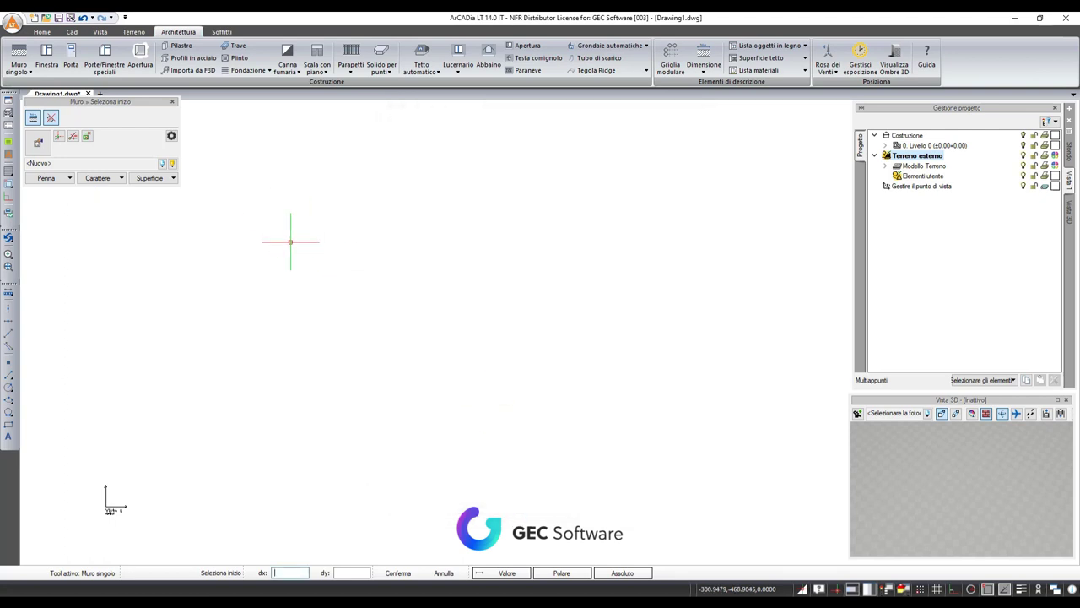
Draw the first horizontal wall about 806.9 cm long
left_click(340, 254)
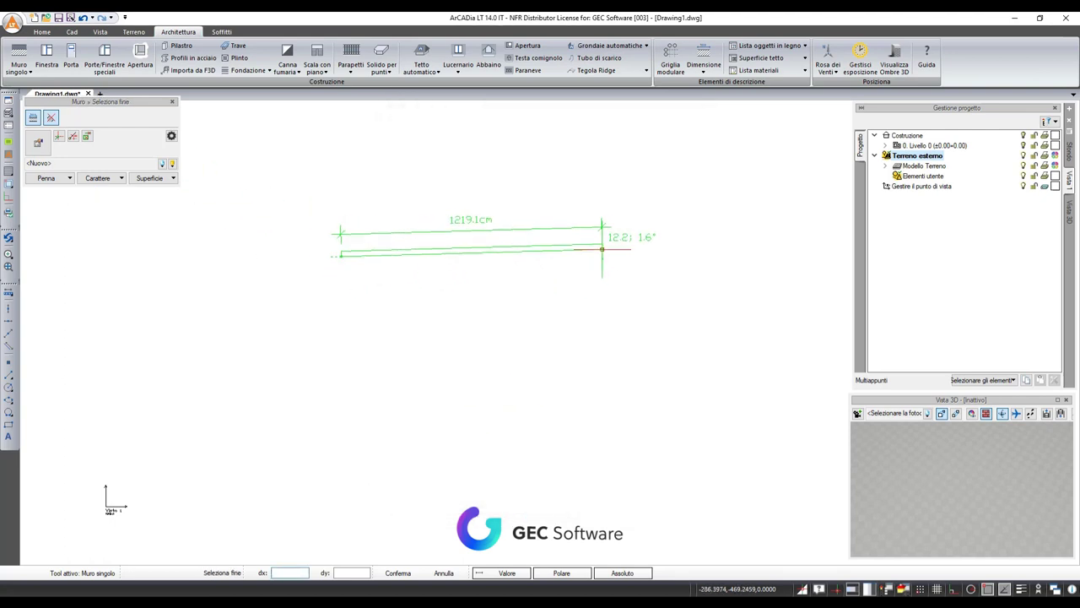
scroll(494, 224, "up", 3)
scroll(397, 270, "up", 2)
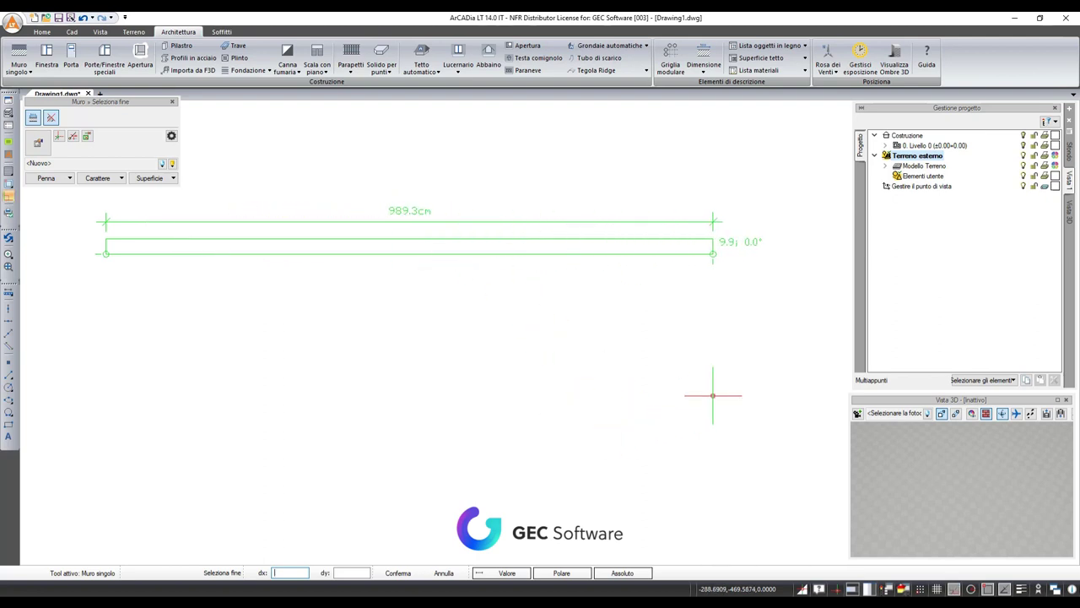
left_click(601, 255)
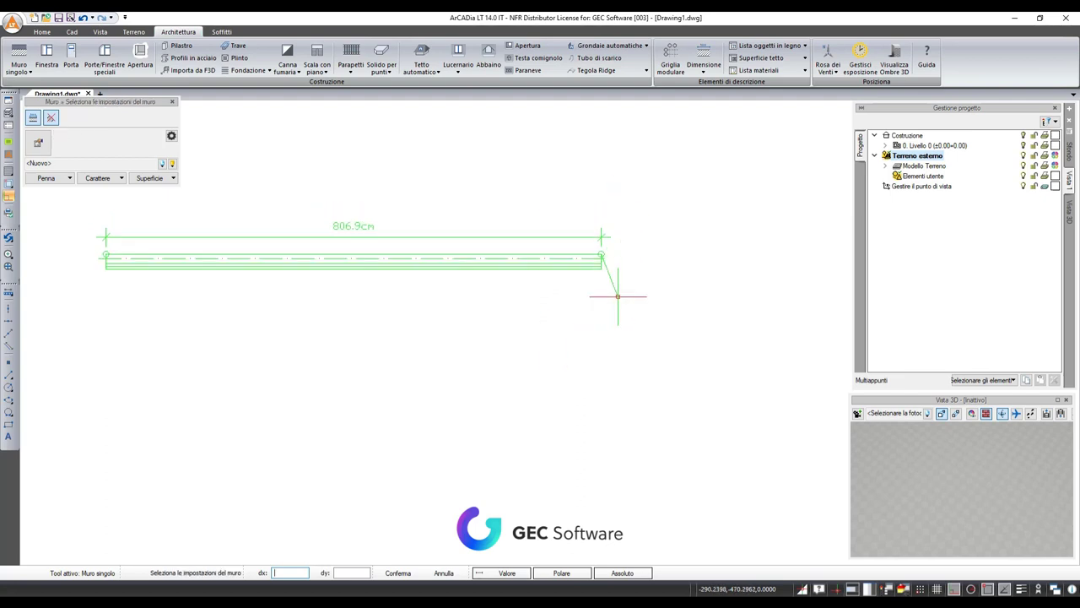
left_click(617, 285)
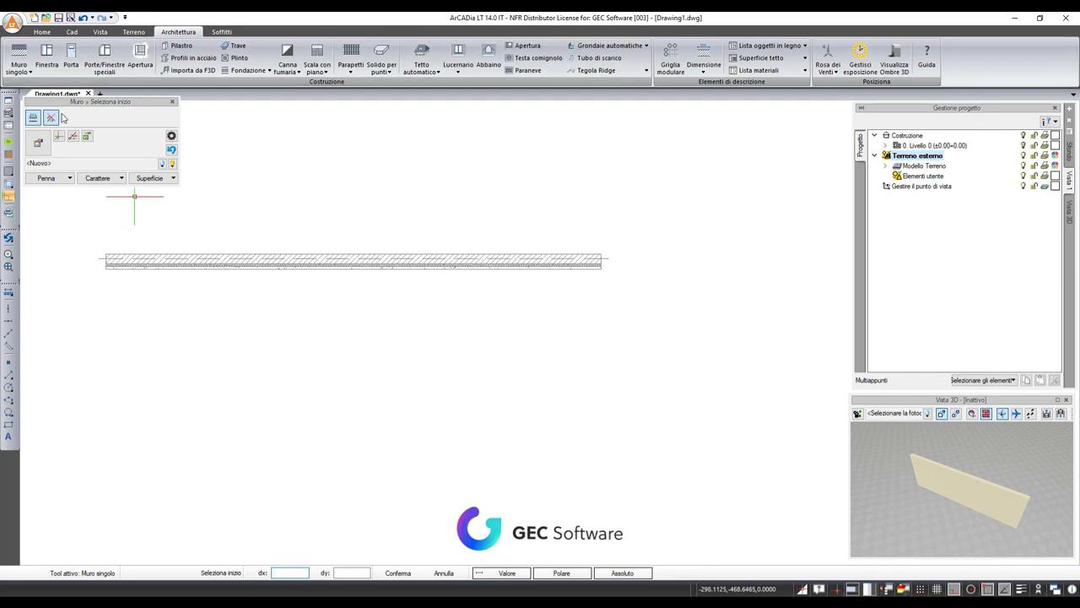
Draw a 100 cm wall dropping from the first wall's right end
left_click(19, 57)
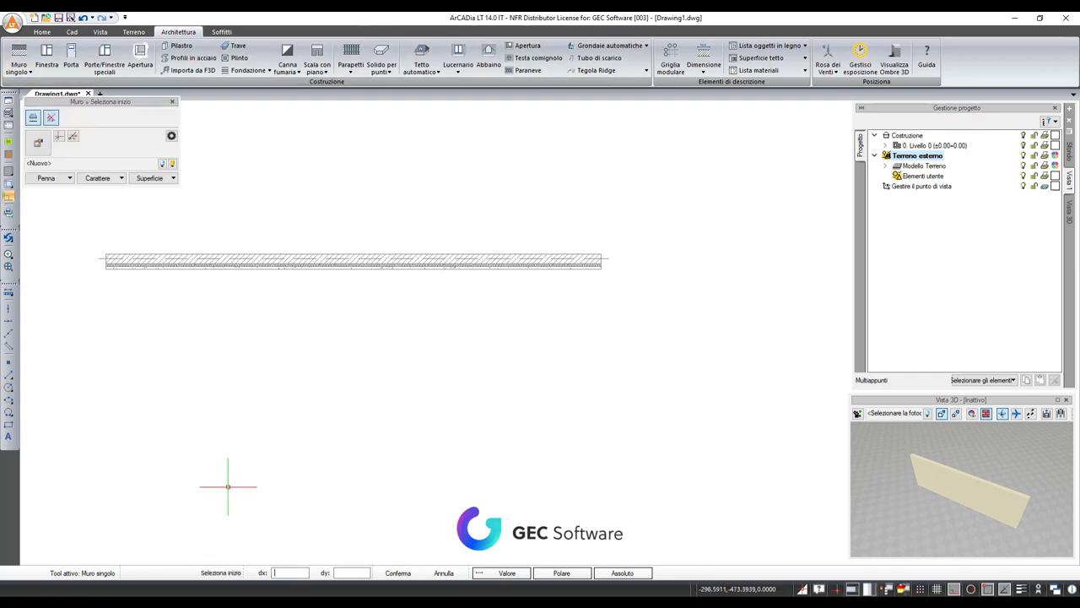
left_click(507, 573)
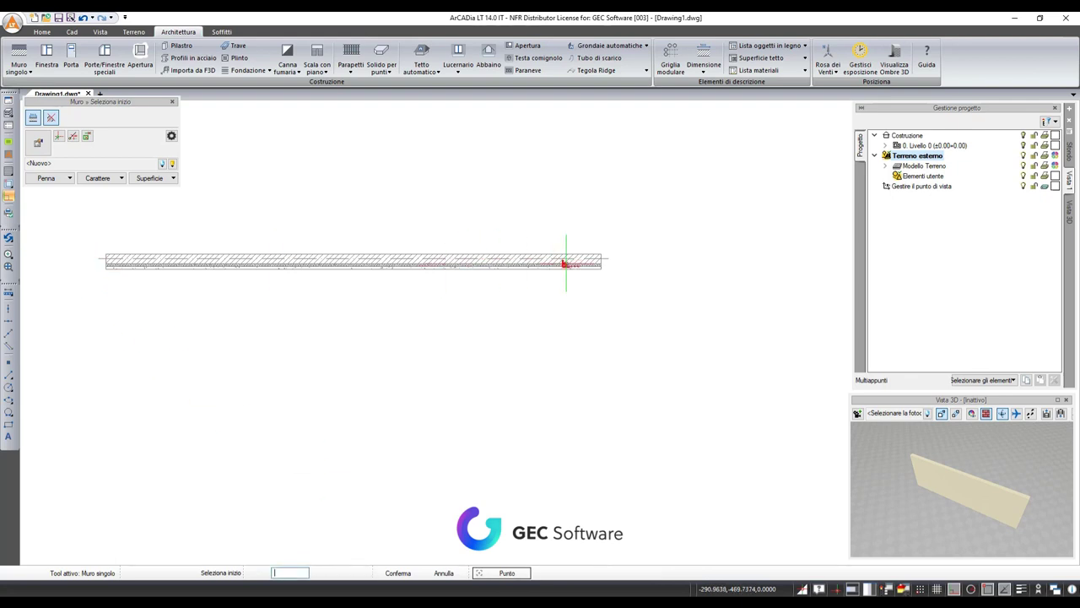
left_click(600, 255)
type("1")
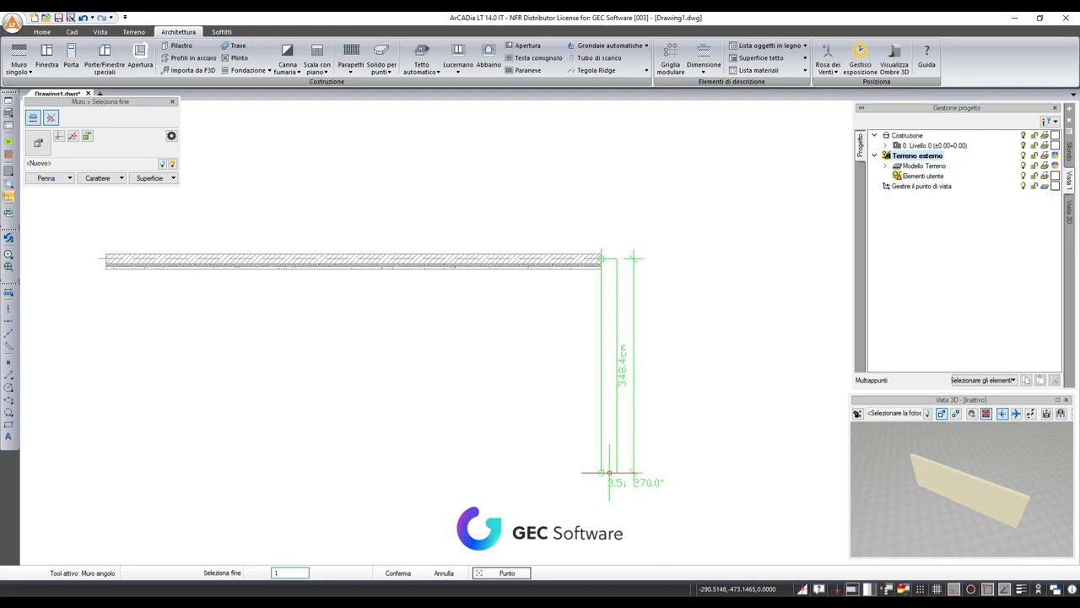
key("Return")
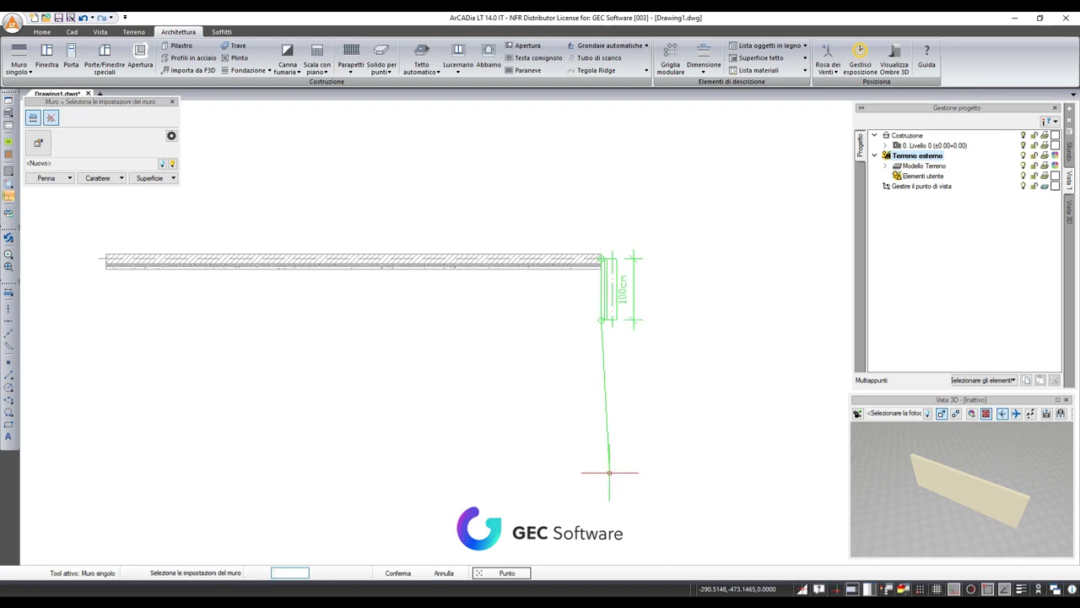
left_click(587, 345)
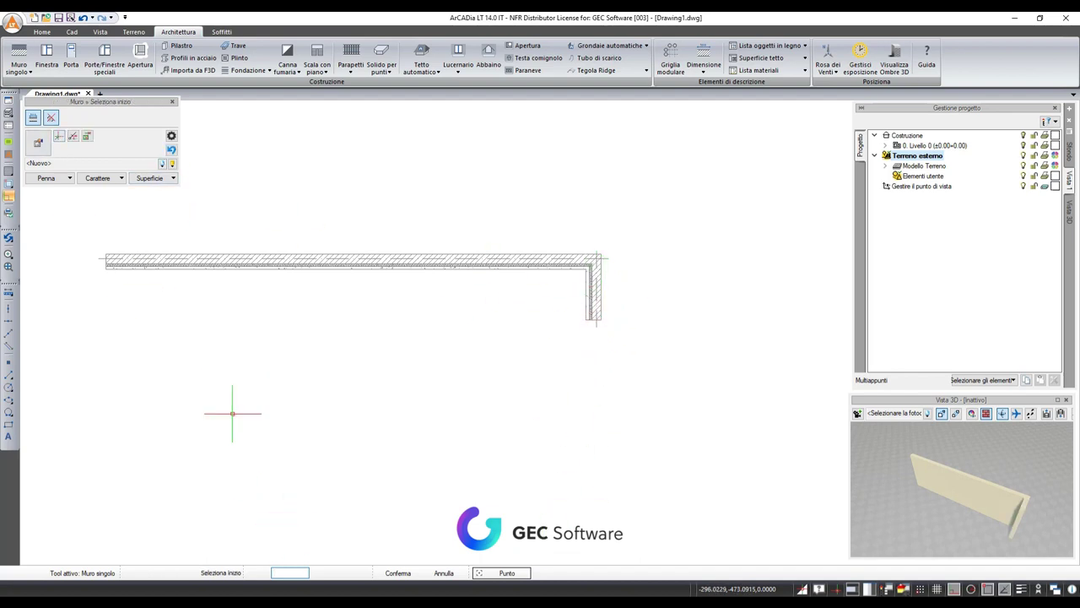
Restart Muro singolo and switch coordinate entry to absolute x/y
left_click(18, 64)
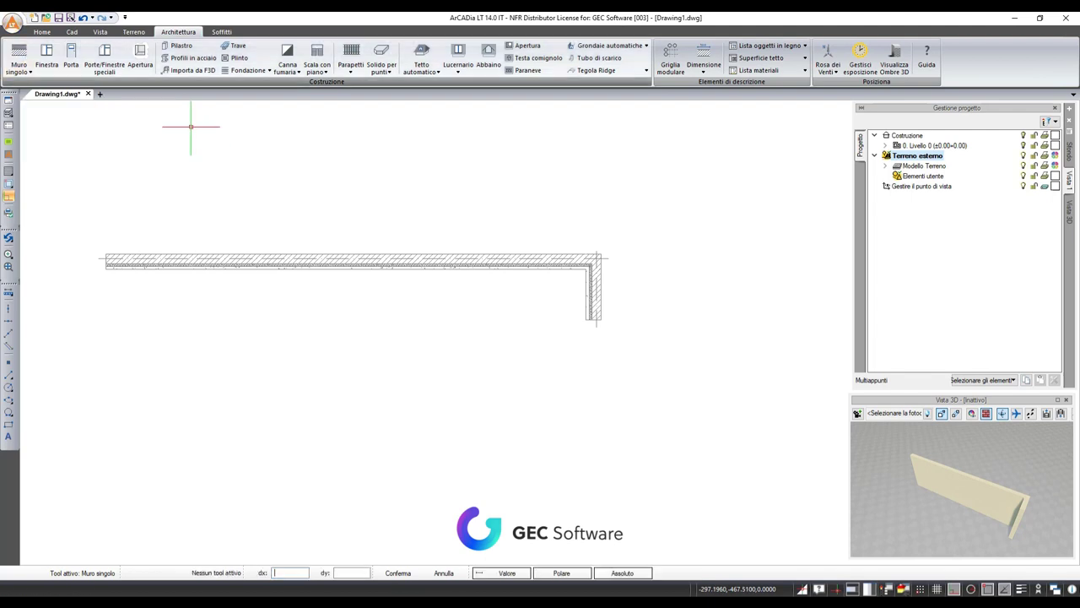
left_click(562, 573)
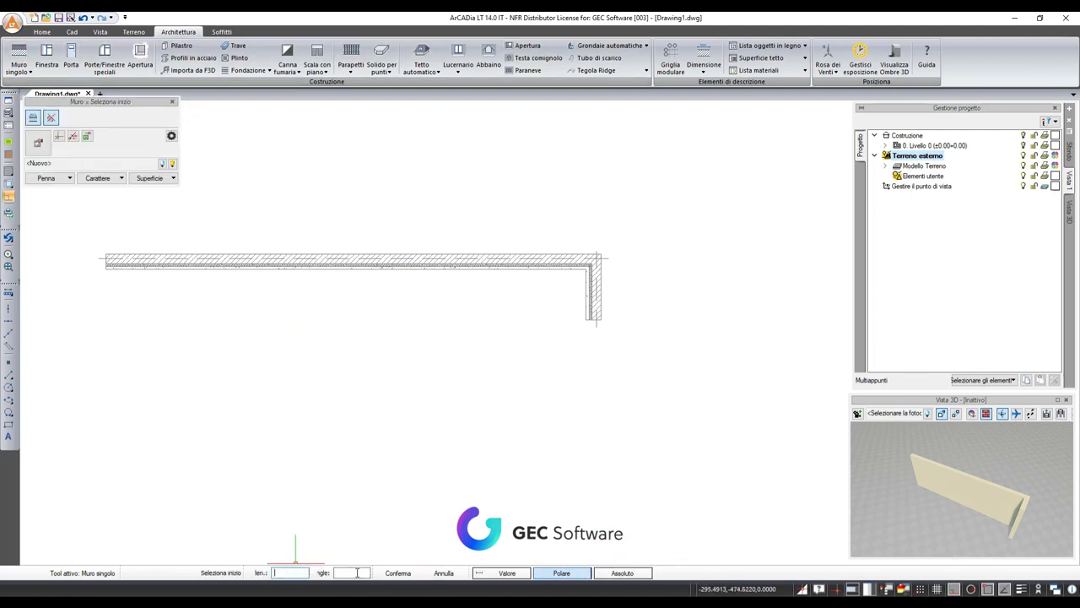
left_click(623, 572)
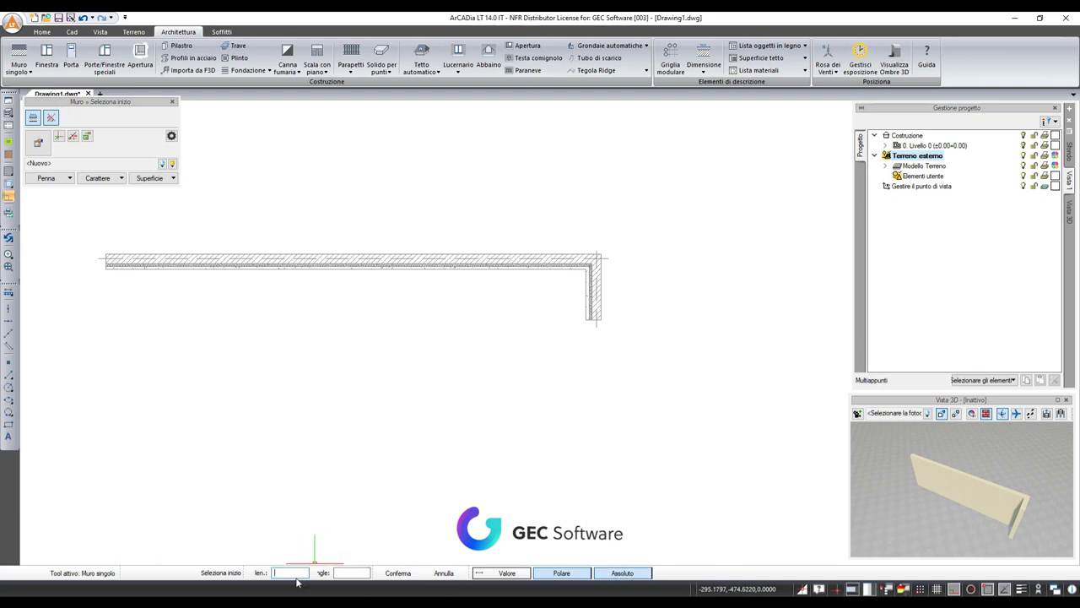
left_click(587, 573)
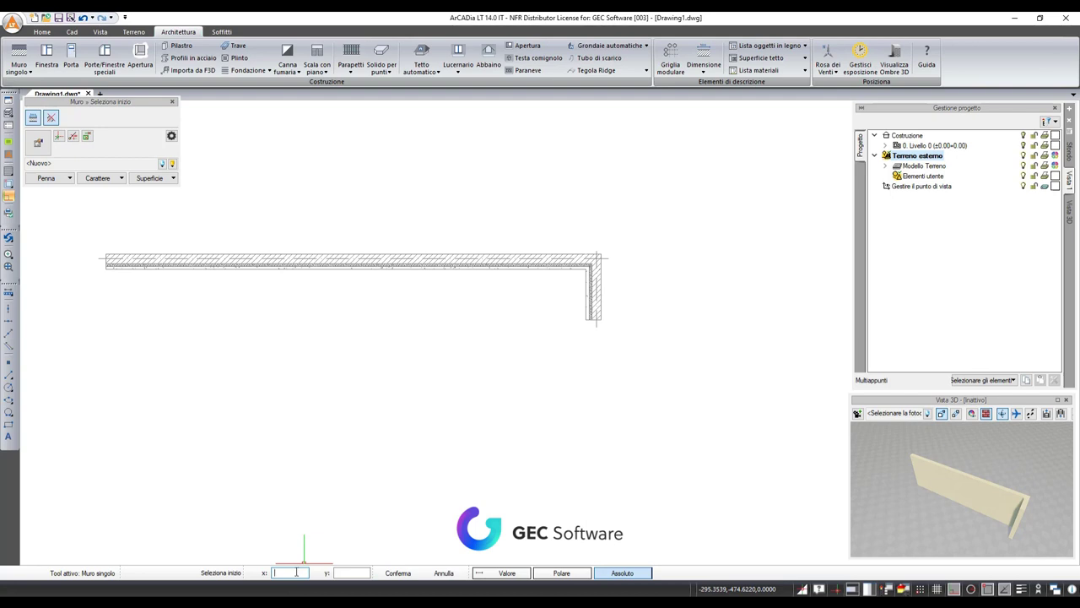
Zoom out, end the wall tool, and show the wall-type list
scroll(559, 349, "down", 2)
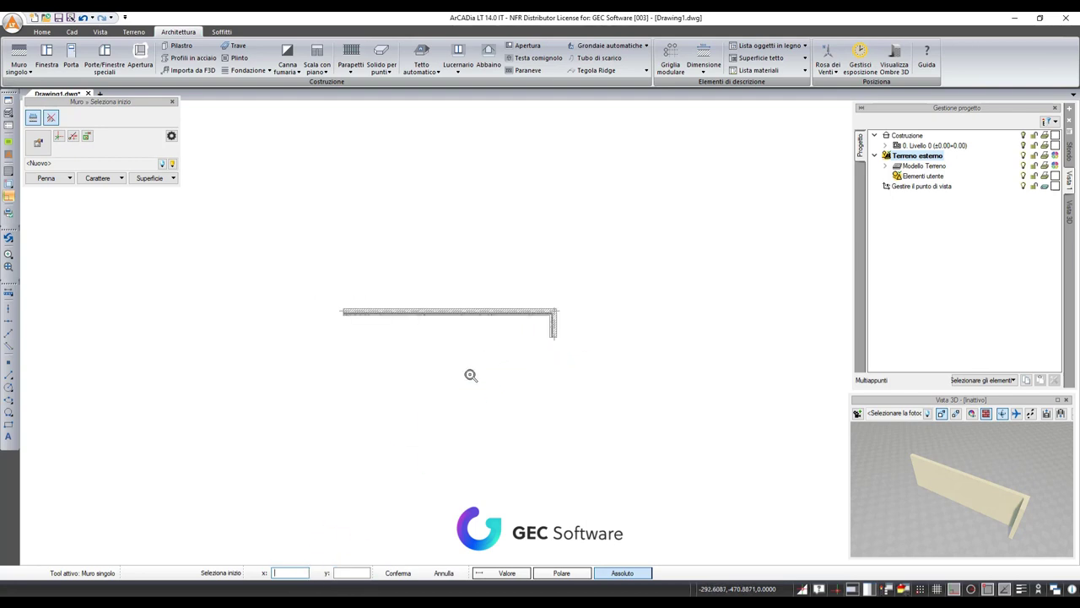
scroll(345, 437, "down", 1)
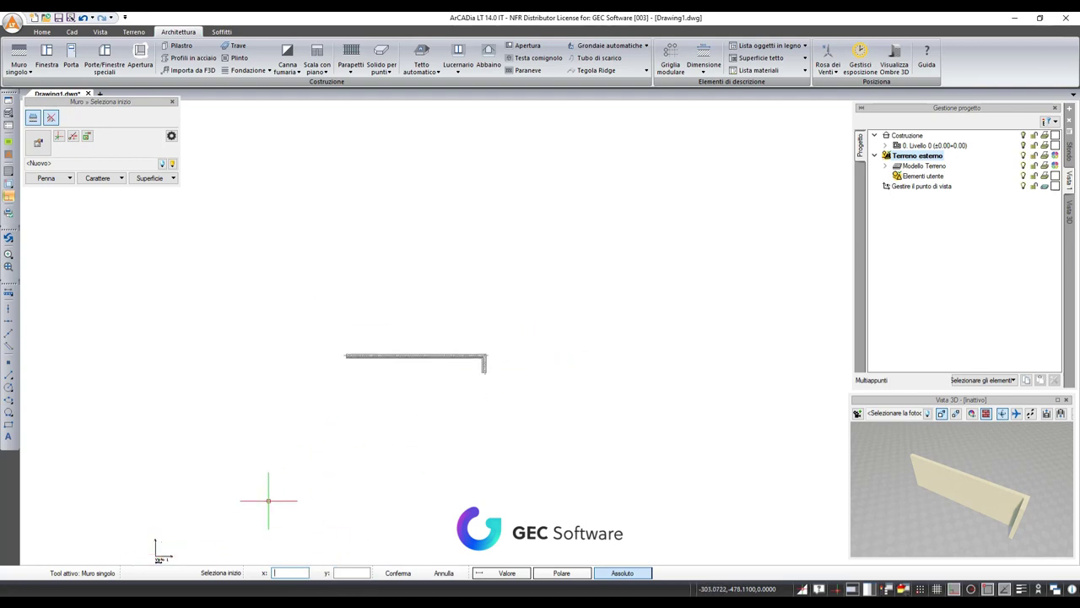
key("Escape")
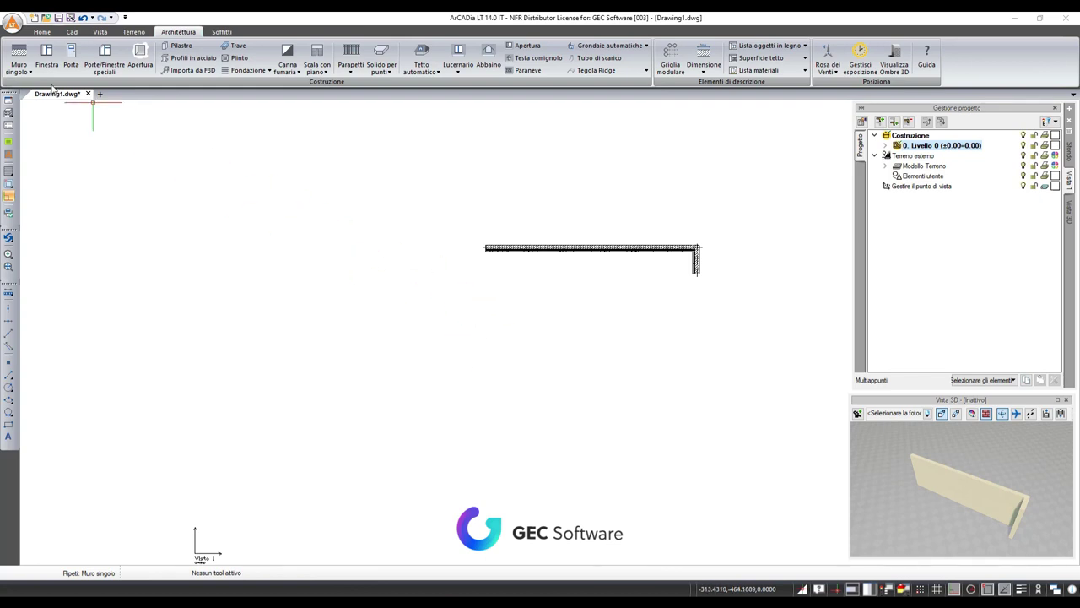
left_click(31, 73)
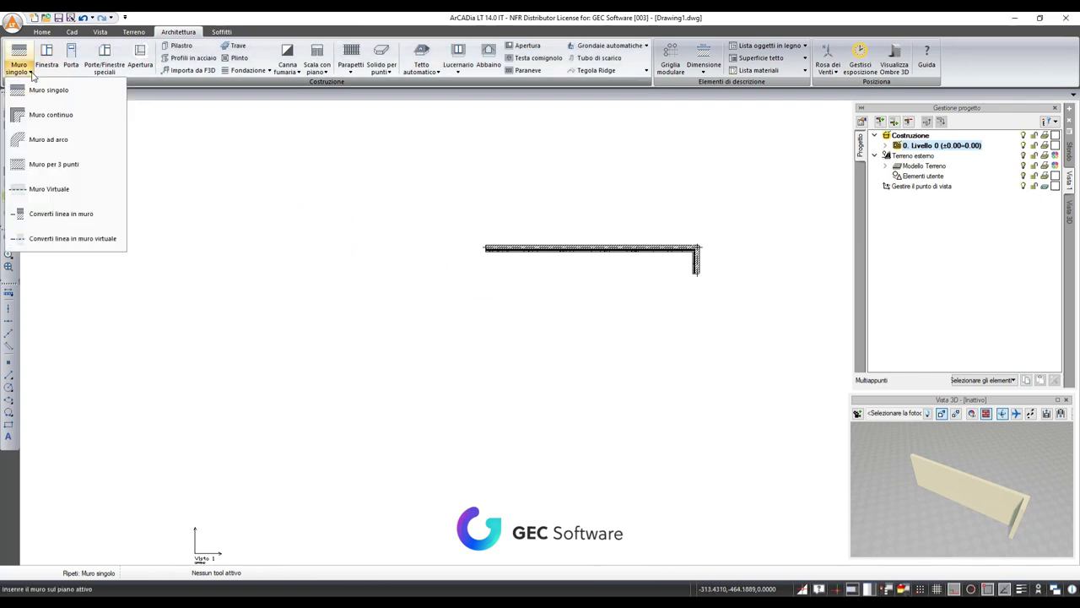
Select Muro continuo from the wall-type list
left_click(64, 121)
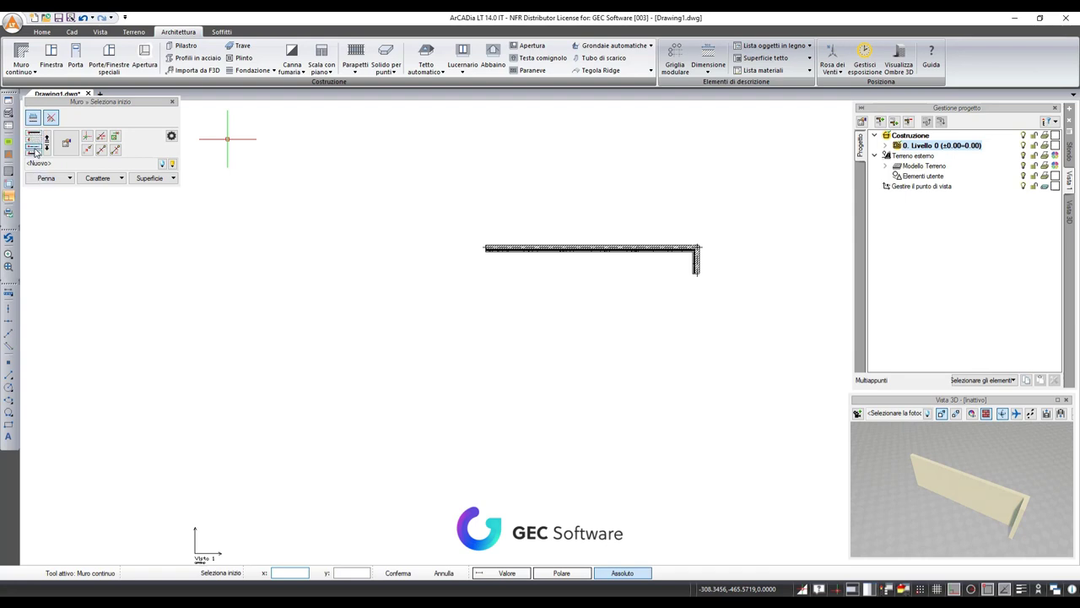
Continue the continuous wall down, left, down, left and up, closing the L-shaped outline at the starting corner
scroll(687, 278, "up", 3)
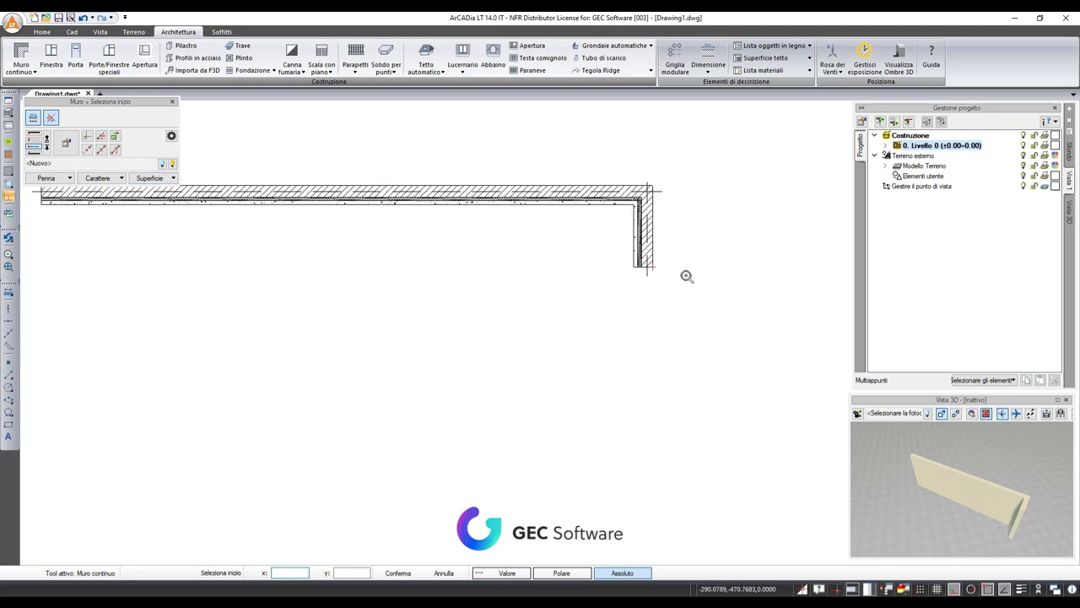
scroll(620, 260, "up", 3)
left_click(596, 261)
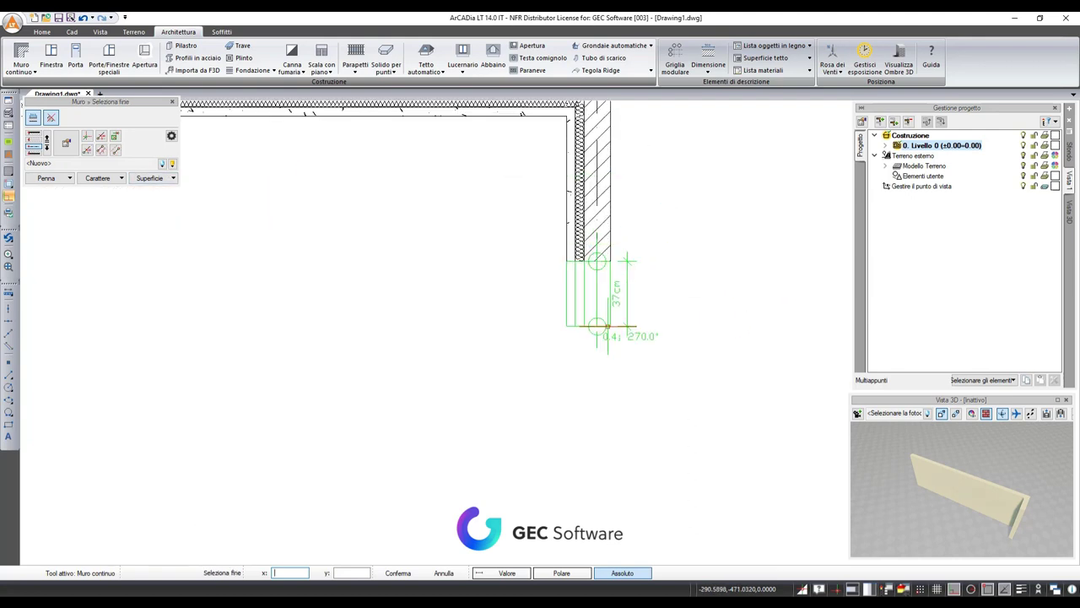
scroll(603, 426, "down", 3)
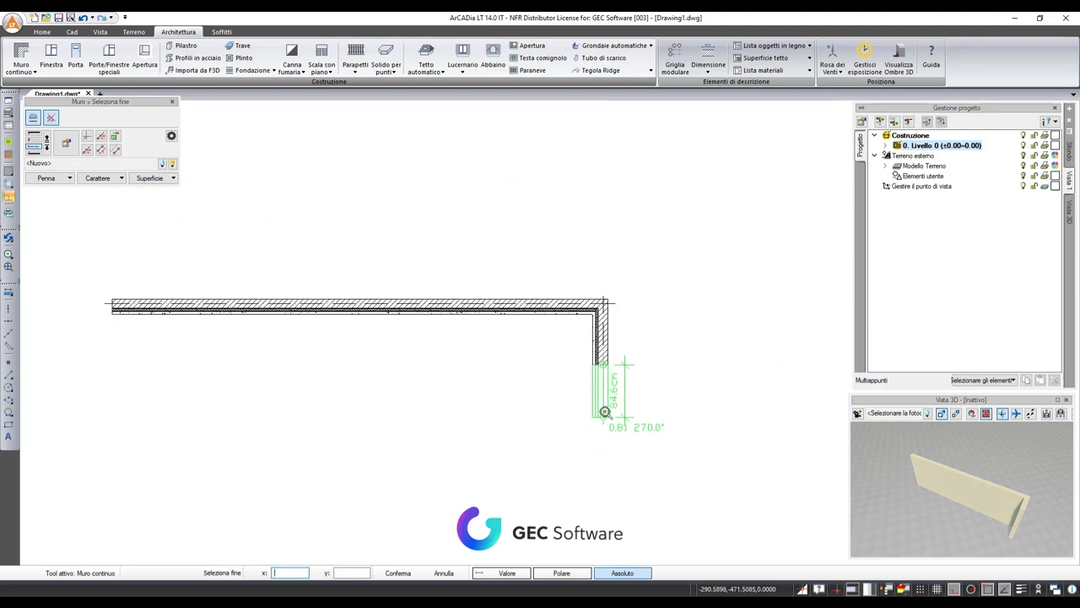
left_click(603, 484)
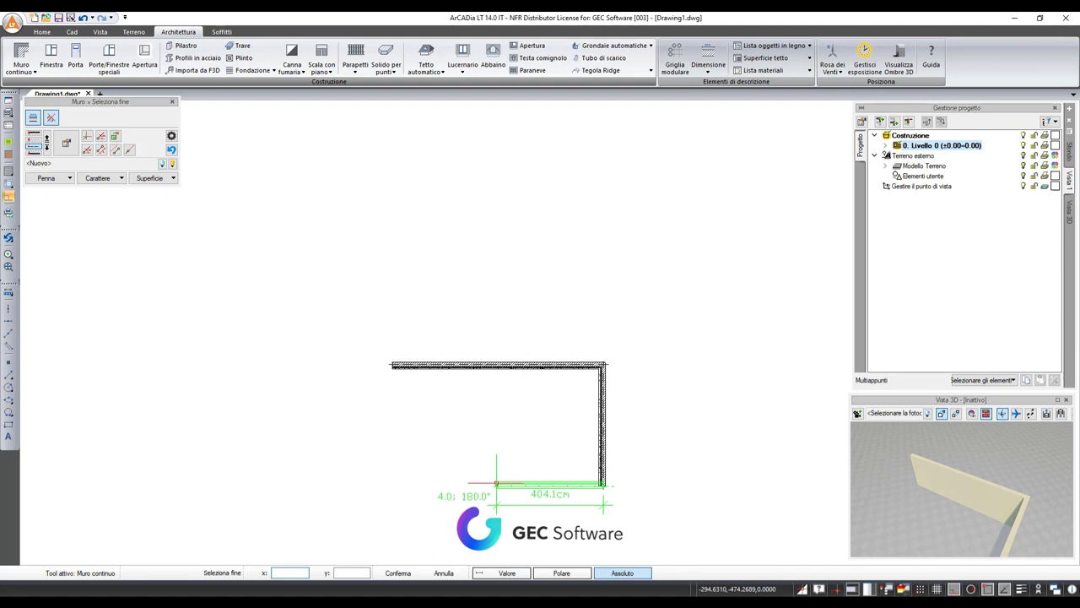
left_click(496, 483)
middle_click_drag(498, 493, 497, 359)
left_click(494, 429)
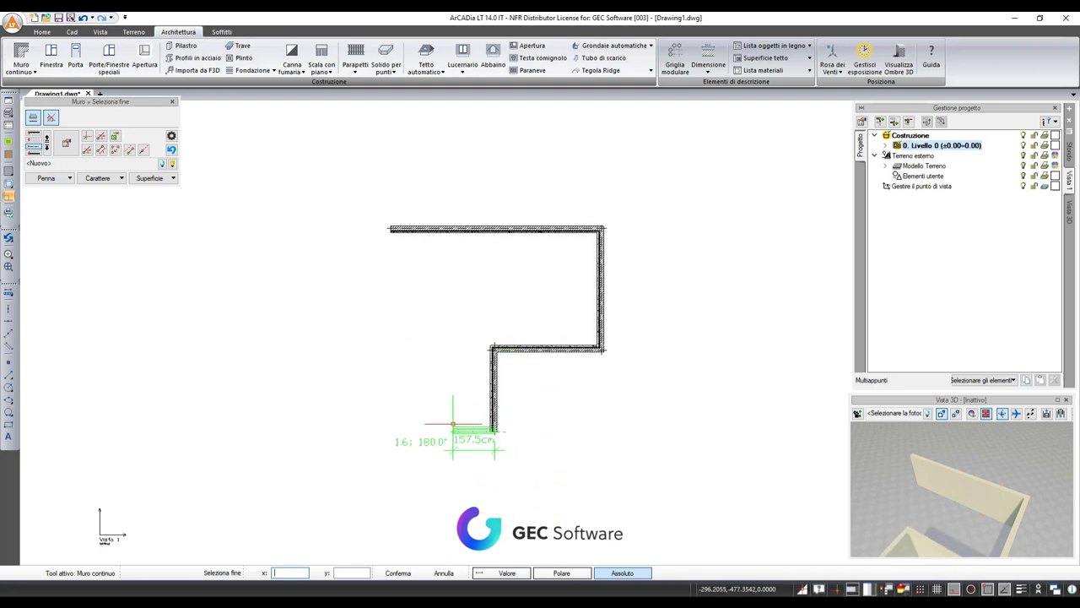
left_click(390, 417)
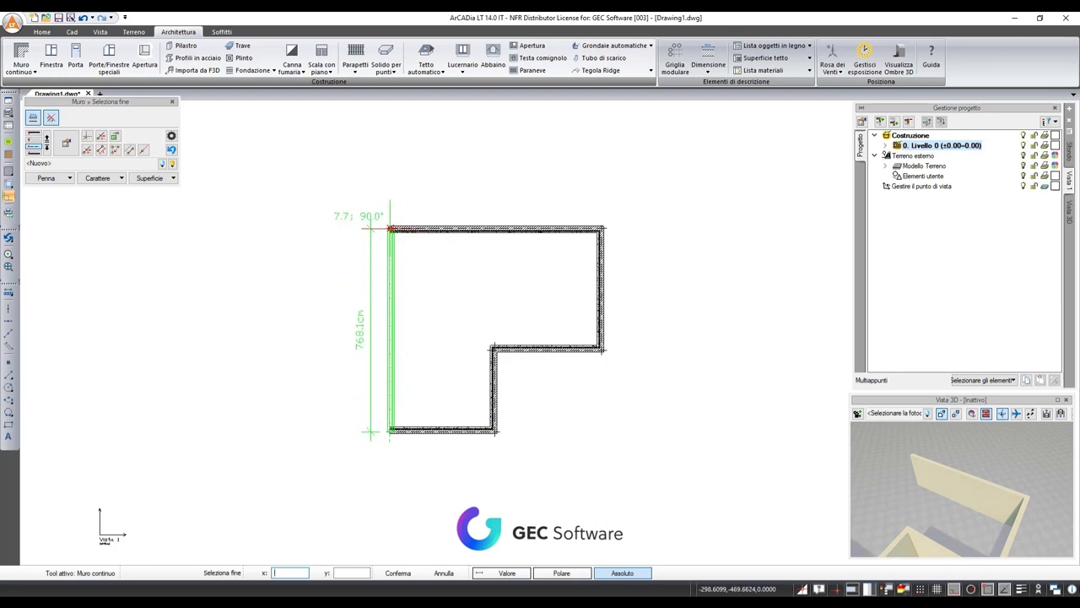
scroll(390, 228, "up", 3)
left_click(390, 228)
scroll(459, 284, "down", 3)
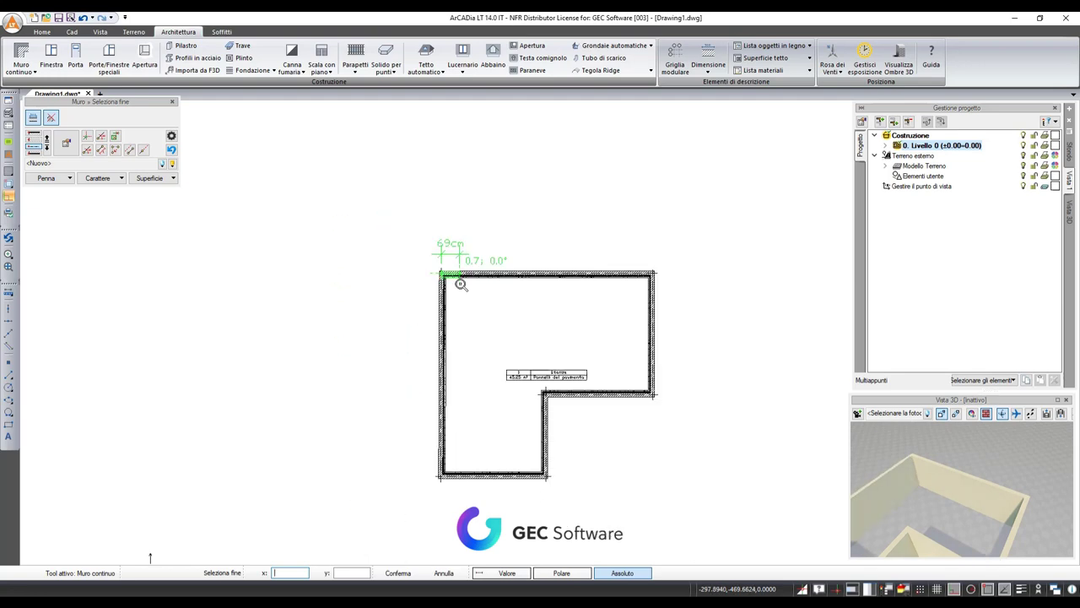
key("Escape")
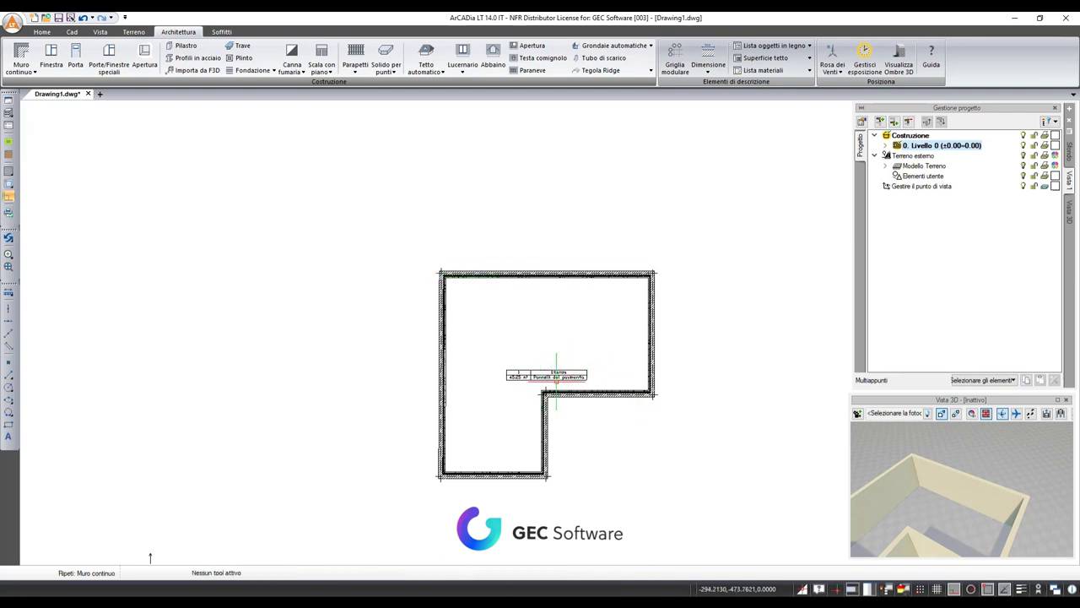
Move the room 1 'Stanza' 45.25 m² label slightly higher
left_click(548, 374)
left_click(546, 374)
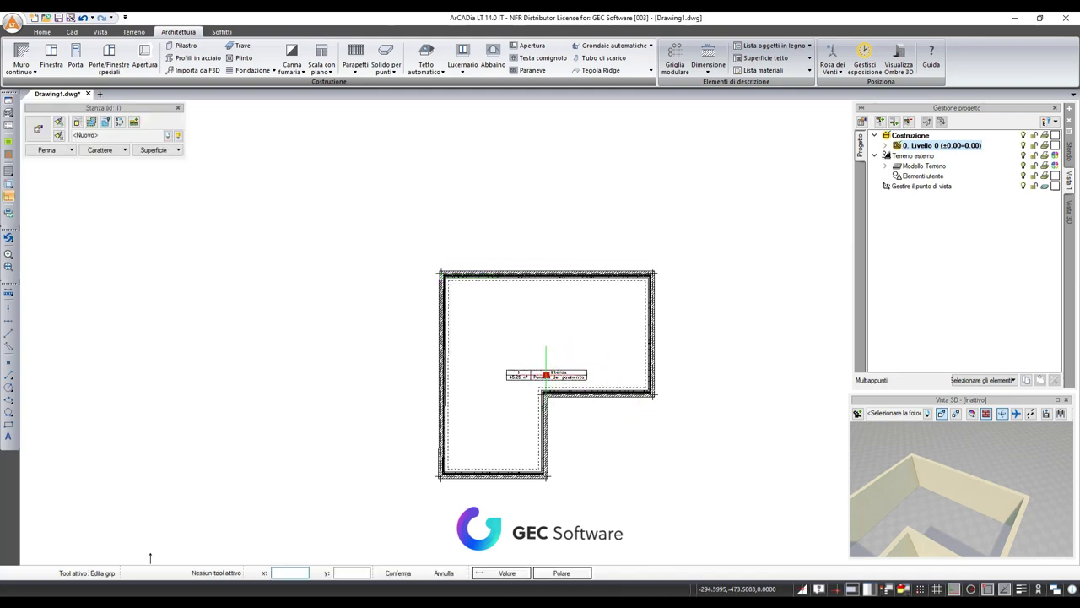
left_click(548, 347)
scroll(582, 371, "up", 5)
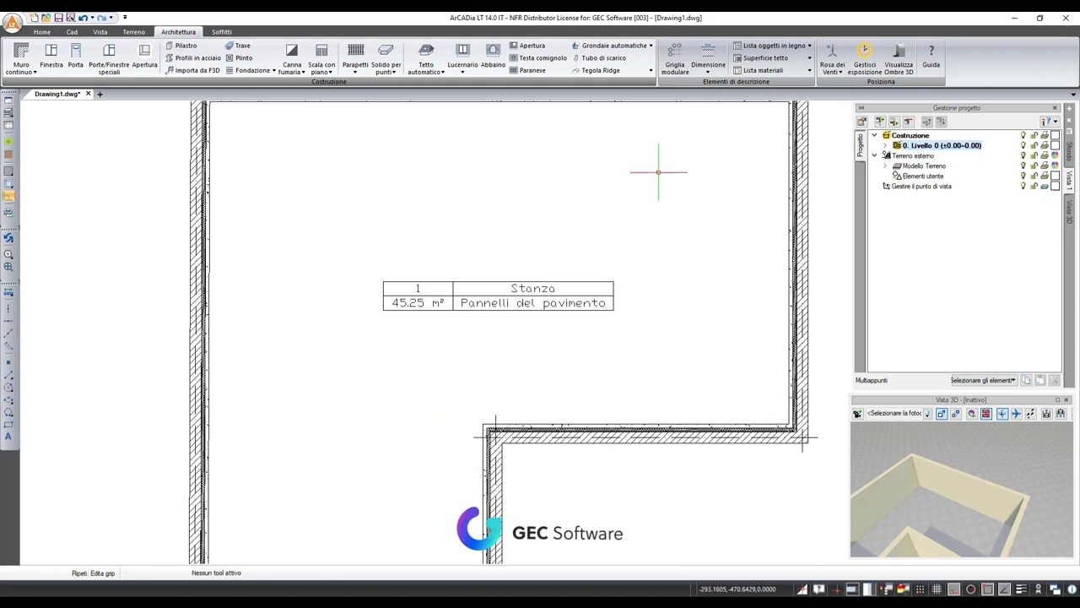
scroll(504, 335, "down", 5)
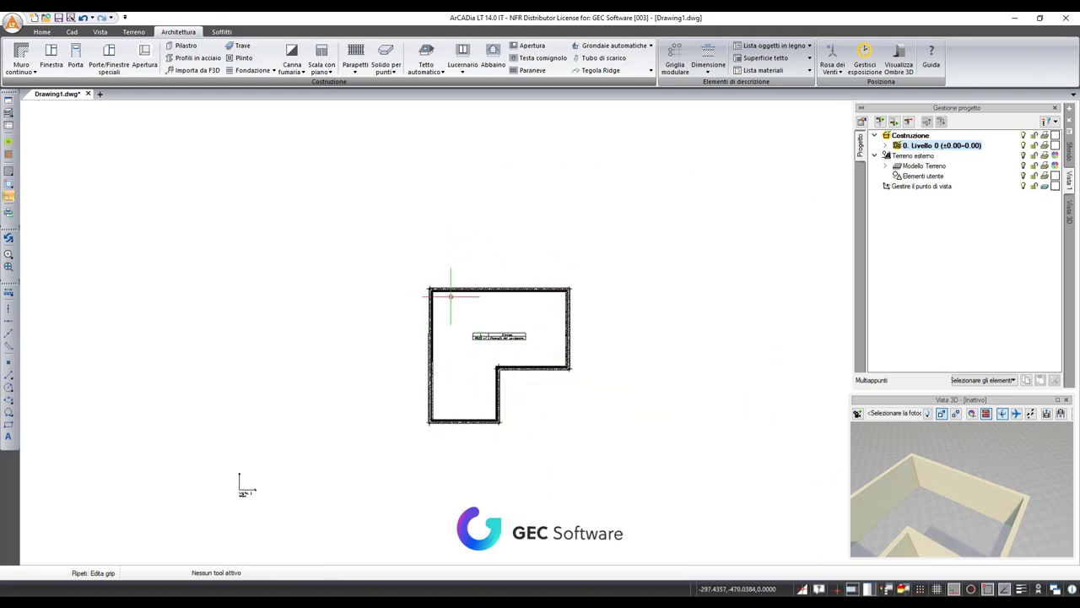
scroll(450, 295, "up", 2)
scroll(451, 295, "up", 2)
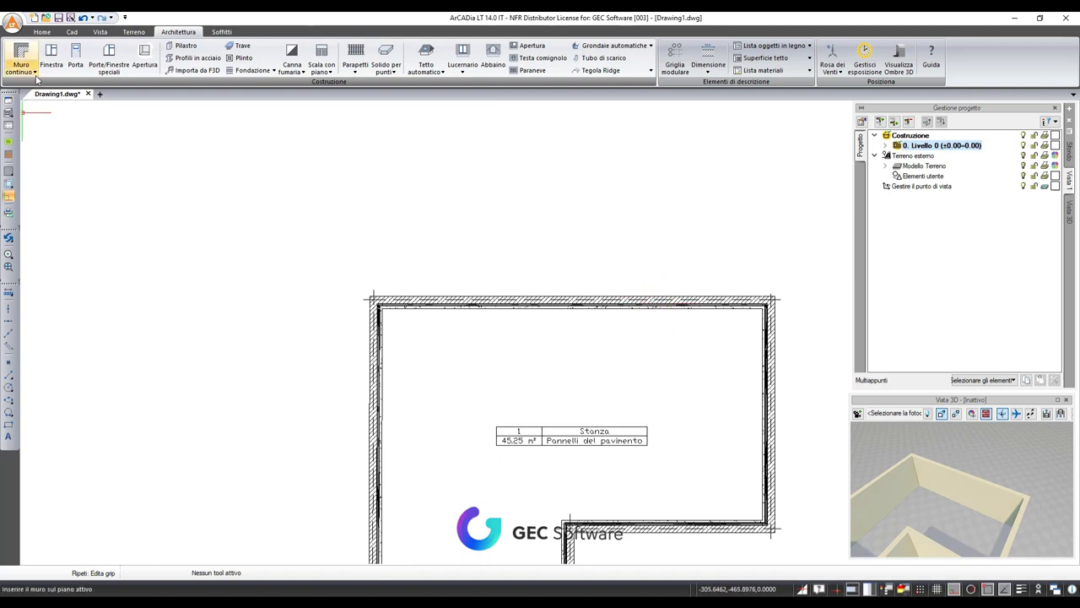
Start a new continuous wall using the standard library's '1-layer muro (mattone) 12 cm' type
left_click(22, 57)
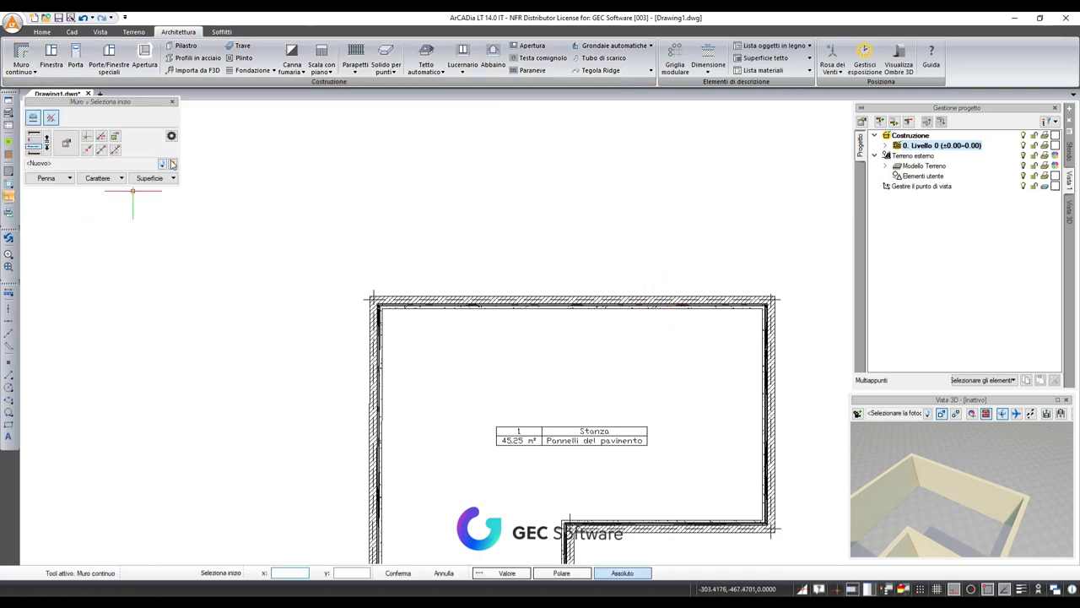
left_click(172, 164)
scroll(123, 199, "up", 5)
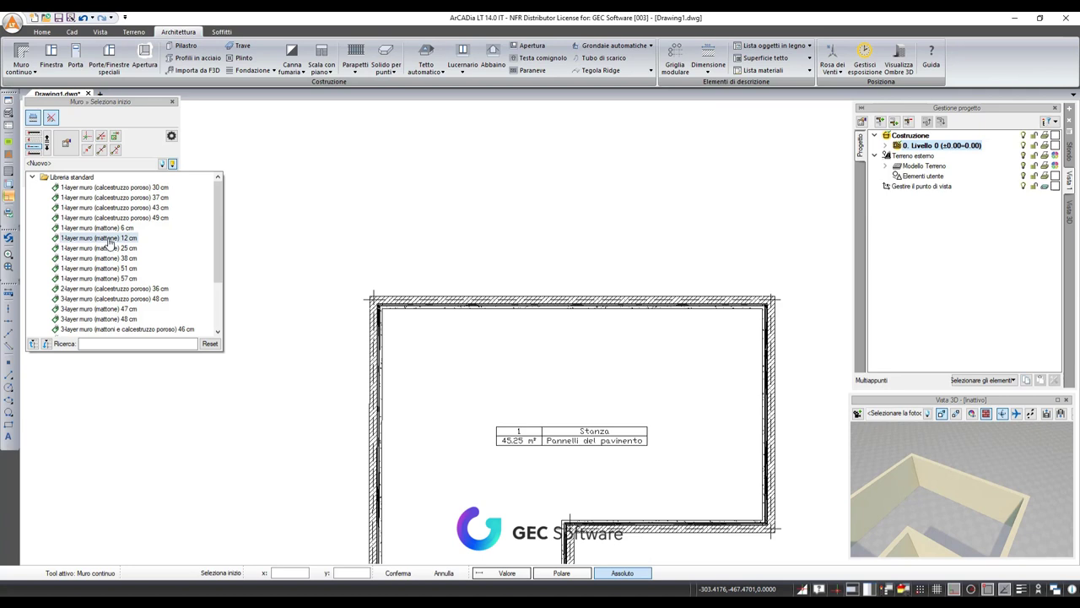
left_click(108, 240)
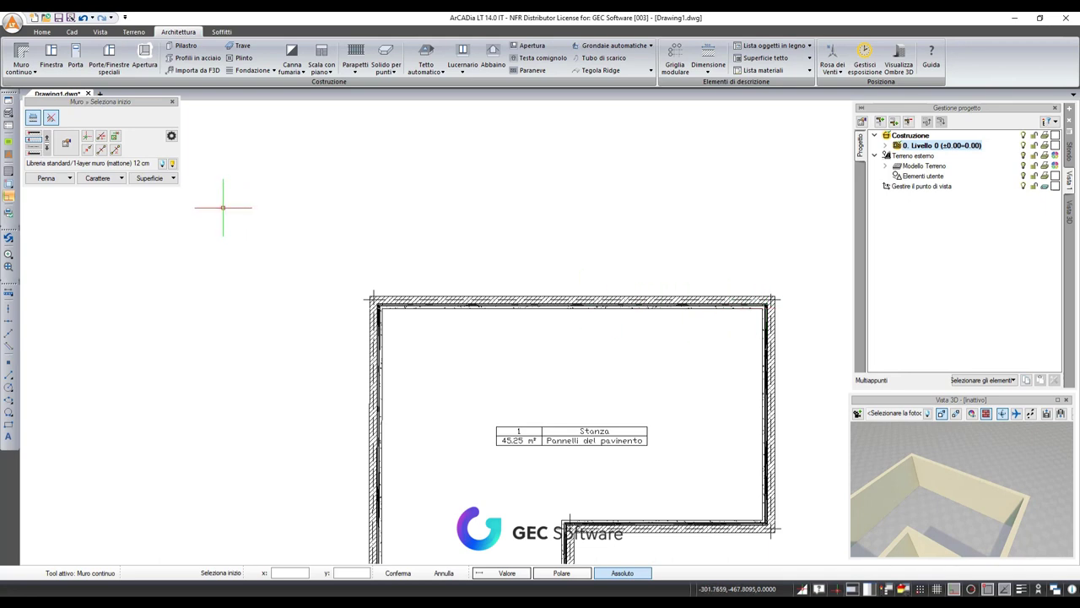
Enable Monitoraggio assi and choose Riferimento so the 12 cm wall starts from a reference point
scroll(772, 297, "up", 3)
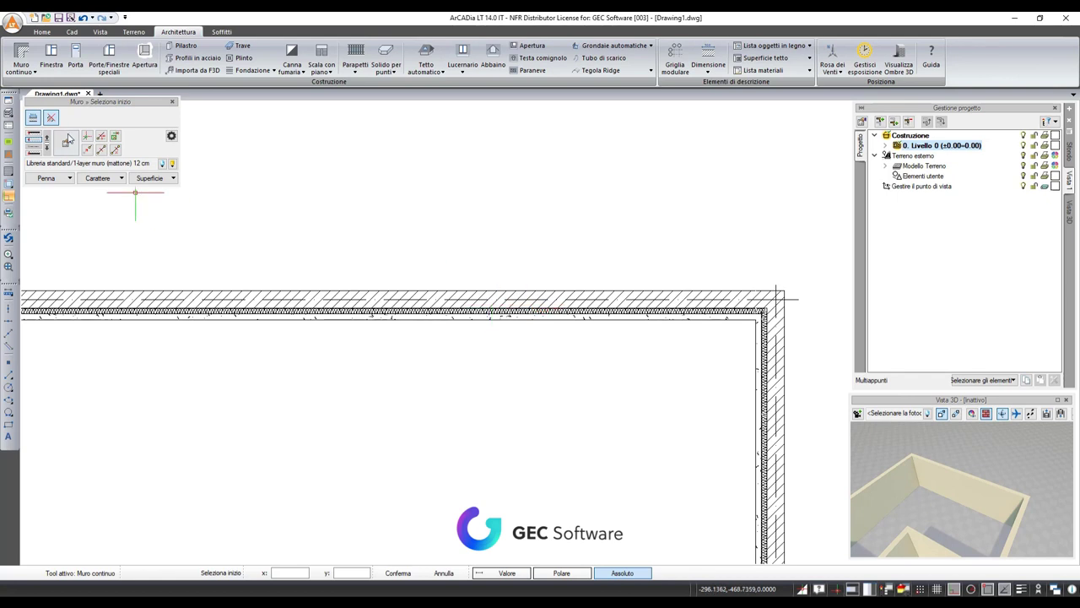
left_click(66, 142)
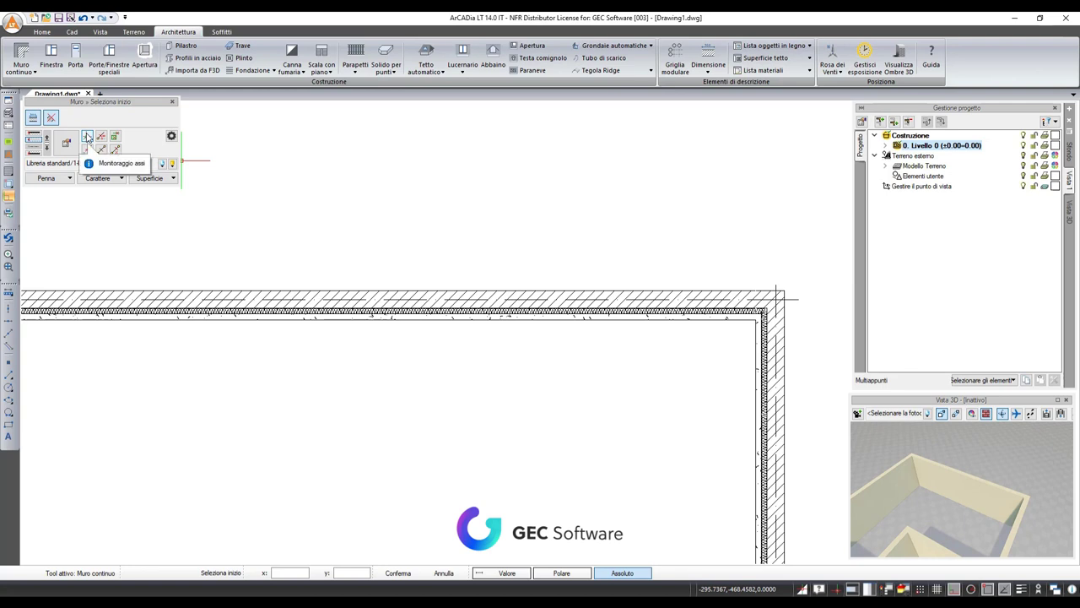
left_click(86, 138)
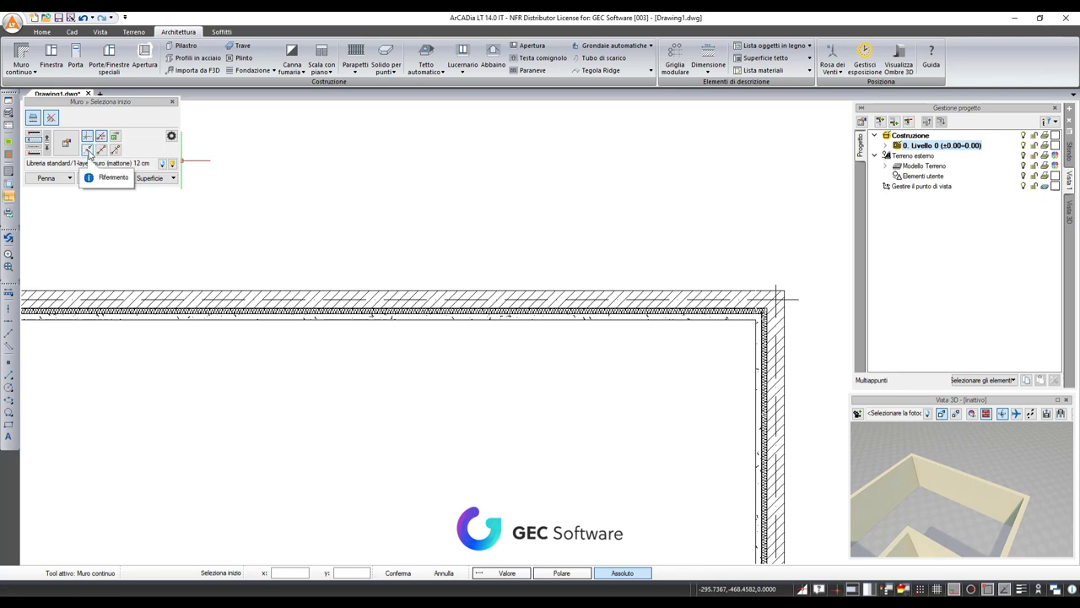
left_click(88, 150)
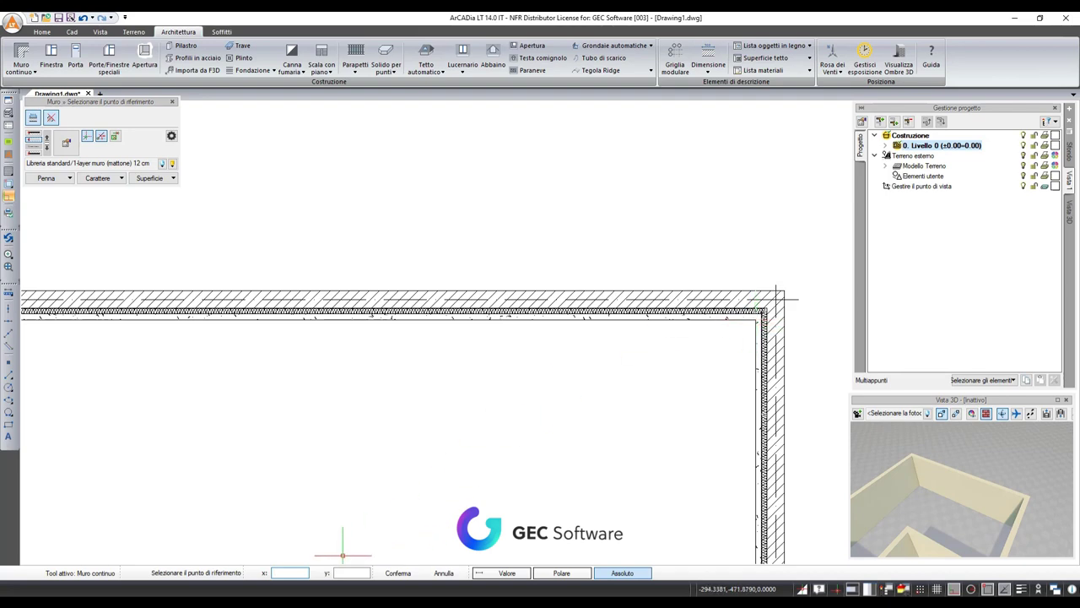
scroll(768, 300, "up", 3)
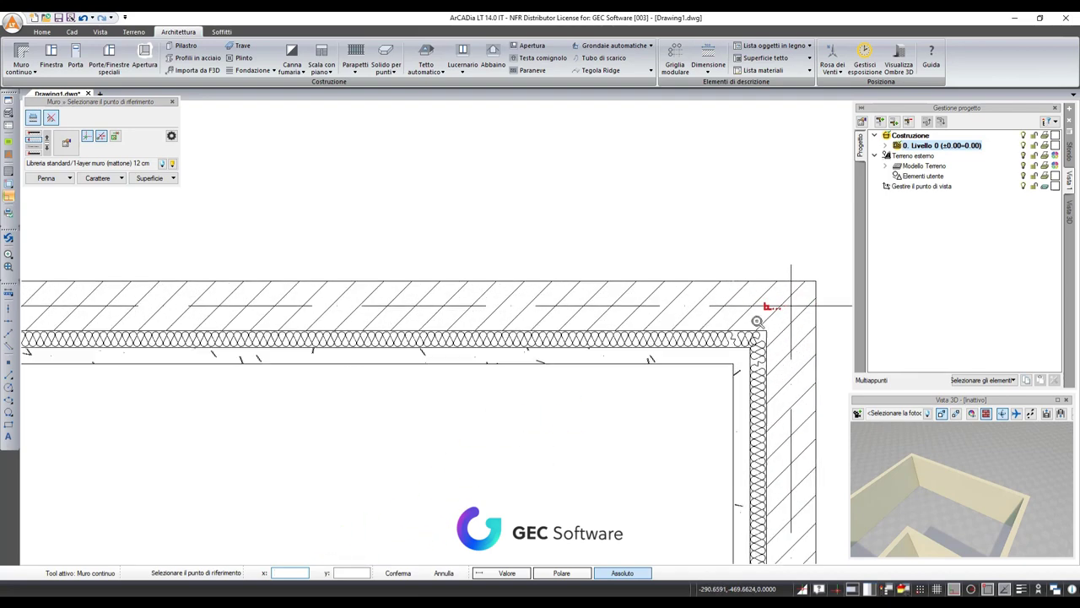
Draw the 12 cm partition from an offset off the inner top-right corner to the bottom wall, creating 36.06 m² and 8.66 m² rooms
left_click(734, 365)
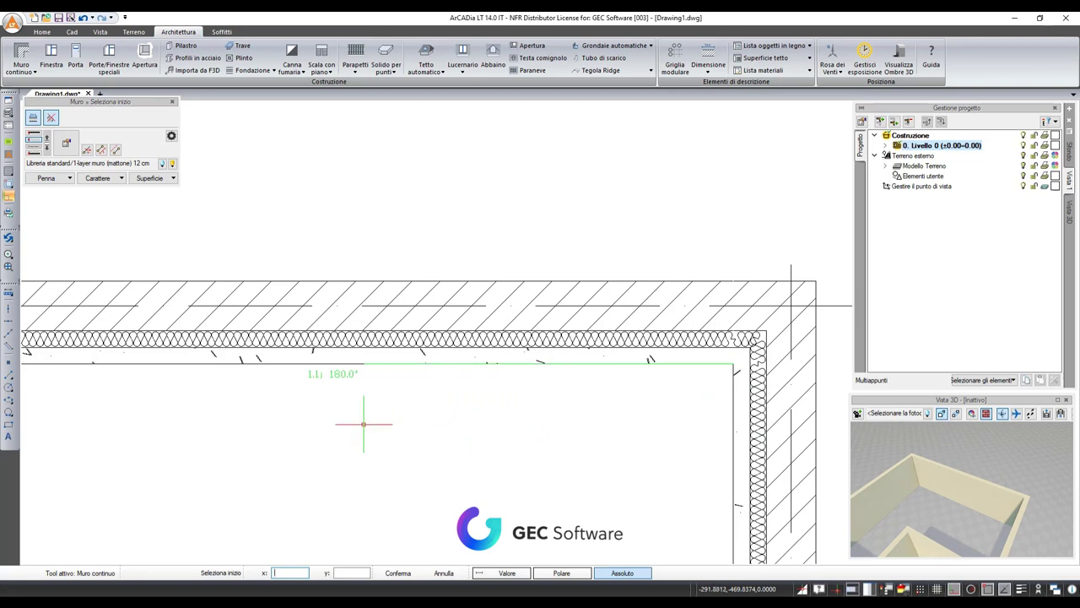
left_click(492, 574)
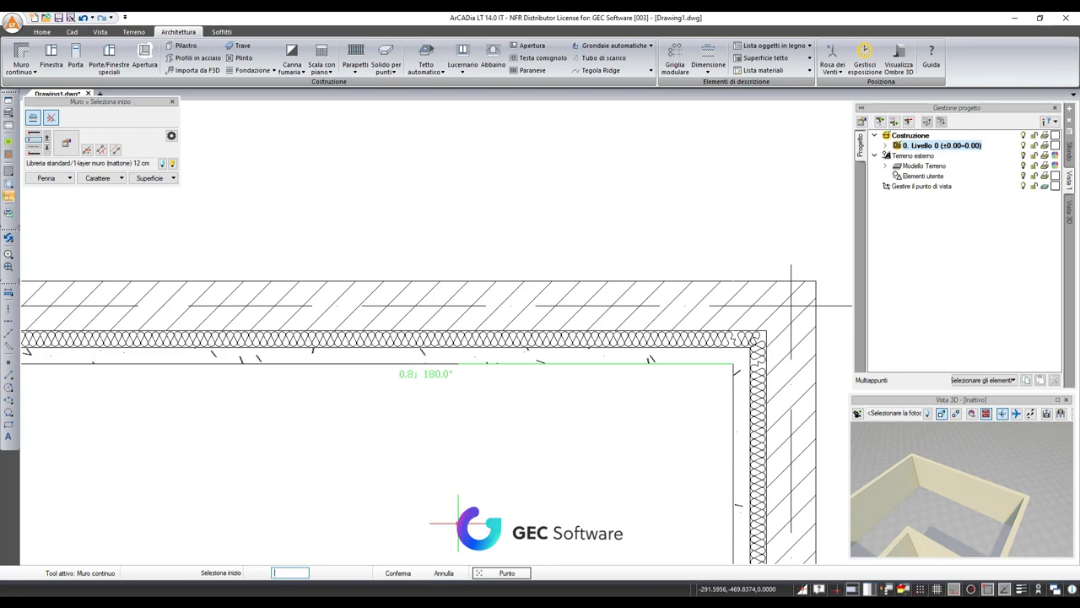
type("2")
key("Return")
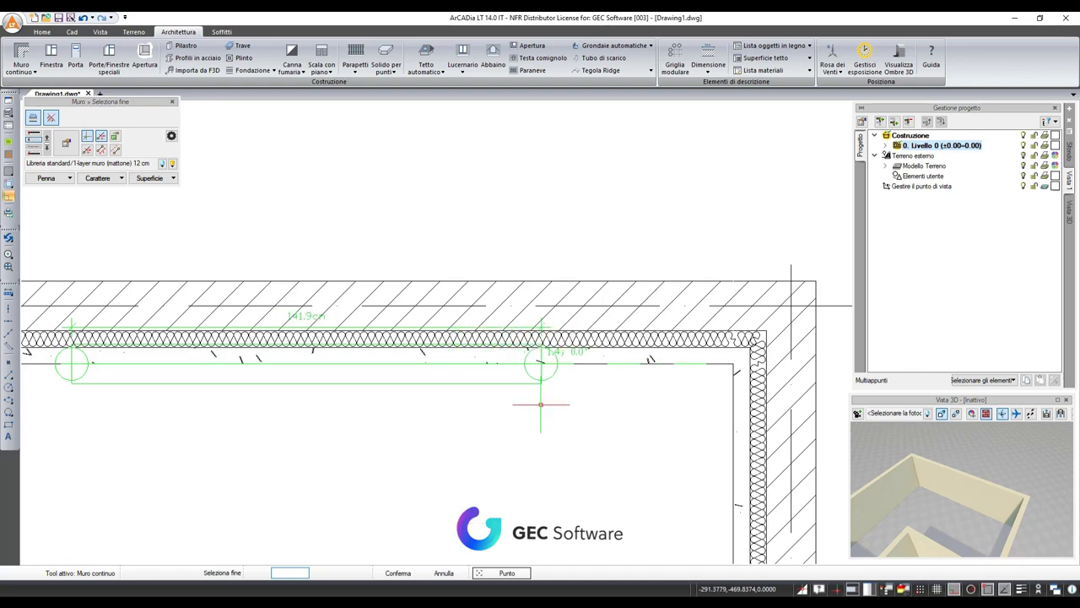
scroll(447, 306, "down", 3)
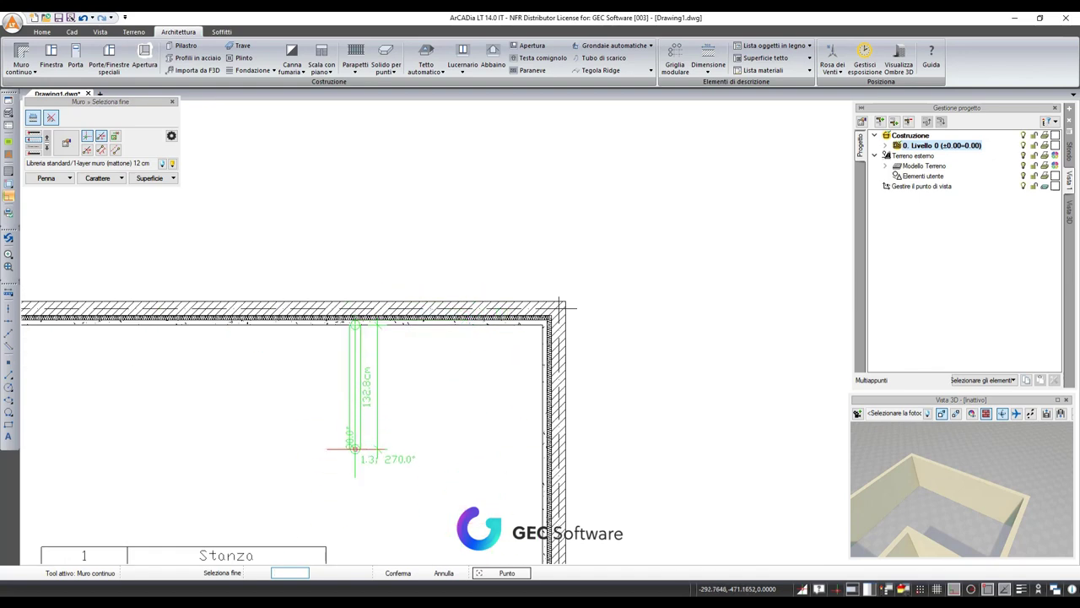
scroll(346, 443, "down", 1)
scroll(362, 426, "down", 1)
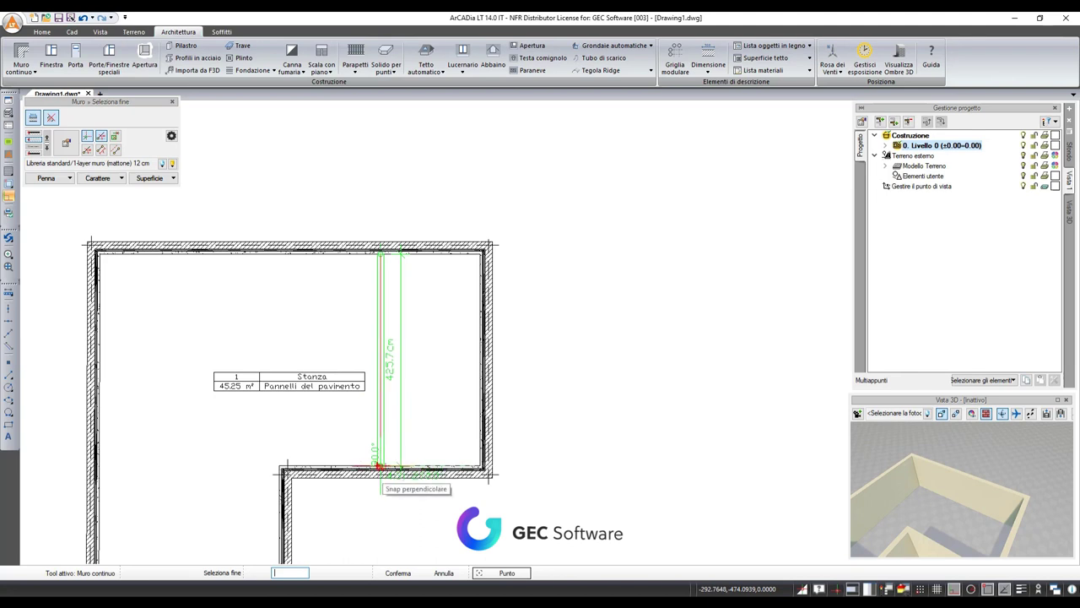
left_click(380, 466)
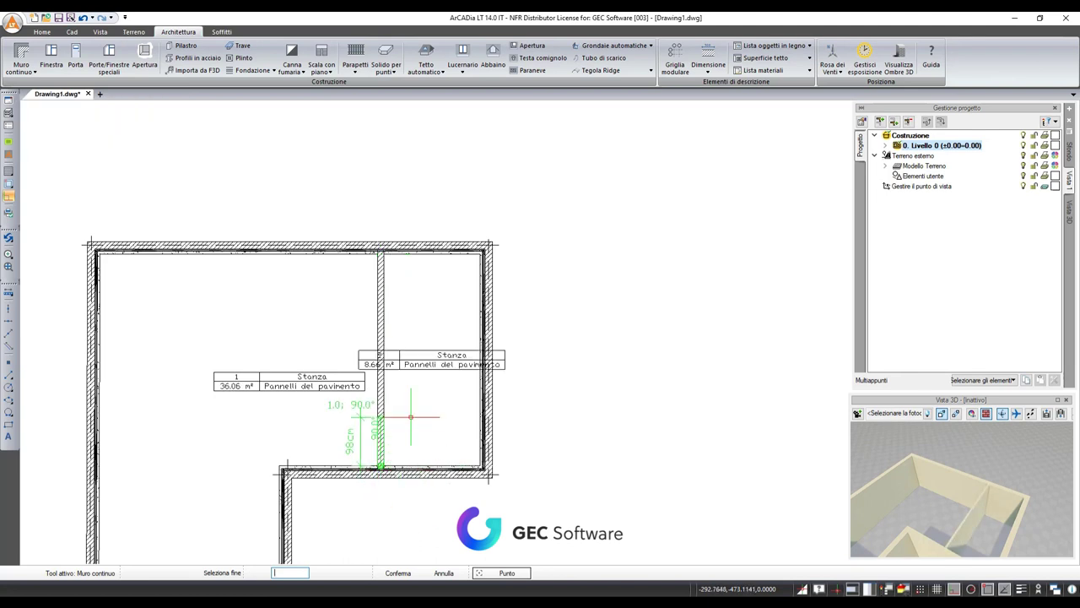
key("Escape")
mouse_move(961, 485)
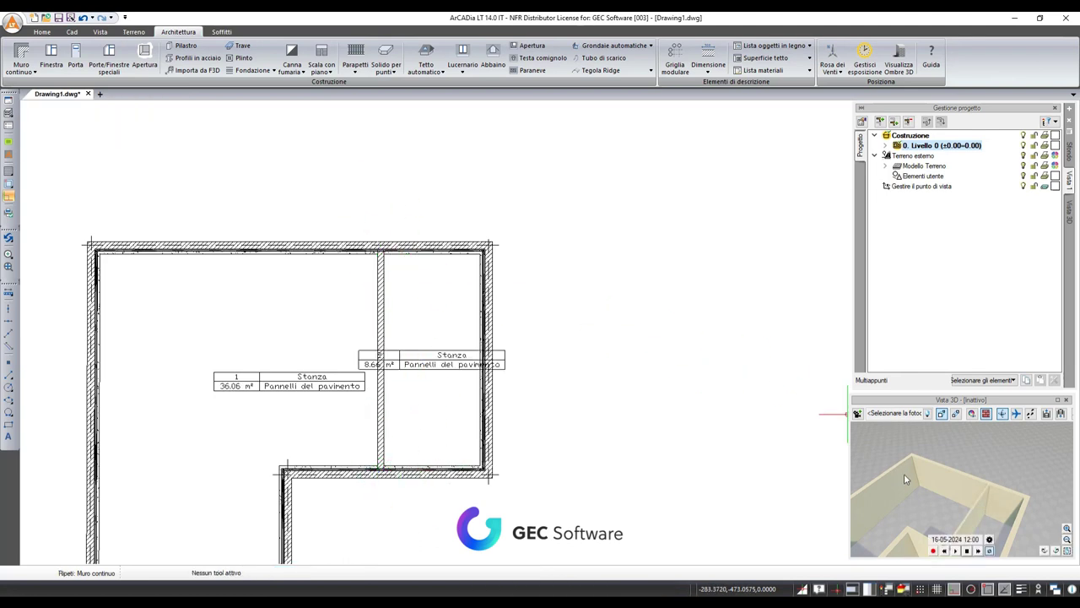
Orbit and enlarge the Vista 3D panel to view the rooms, then center the floor plan
left_click_drag(953, 473, 967, 464)
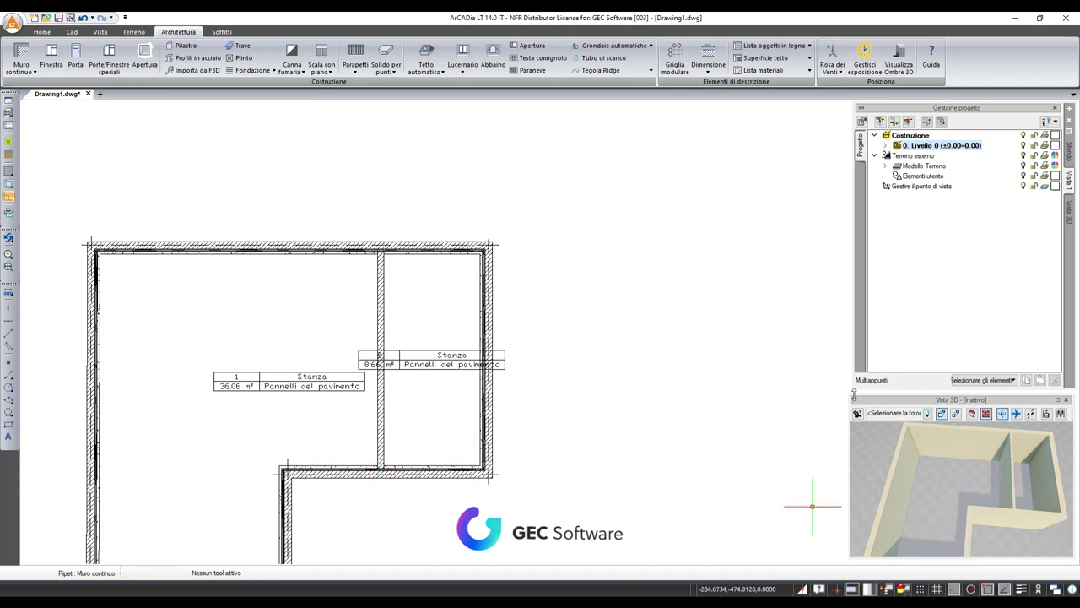
left_click_drag(848, 394, 802, 343)
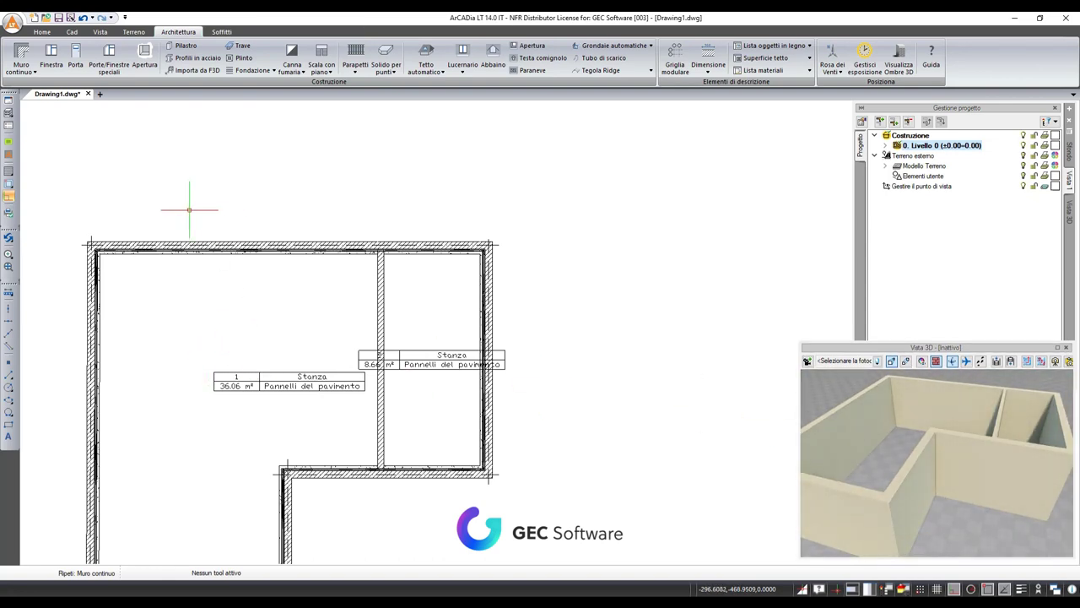
middle_click_drag(233, 422, 389, 360)
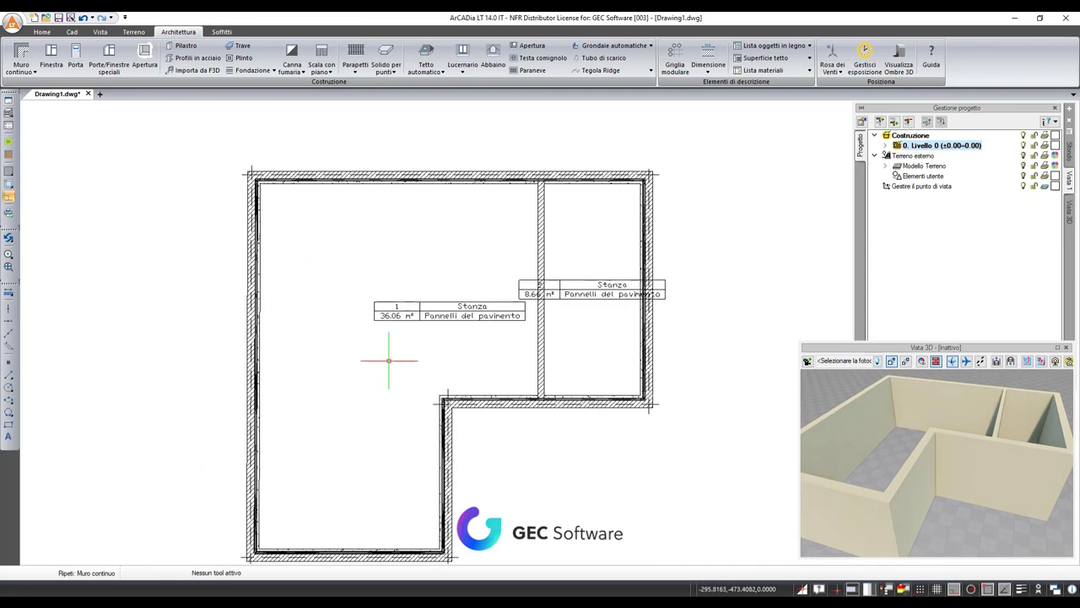